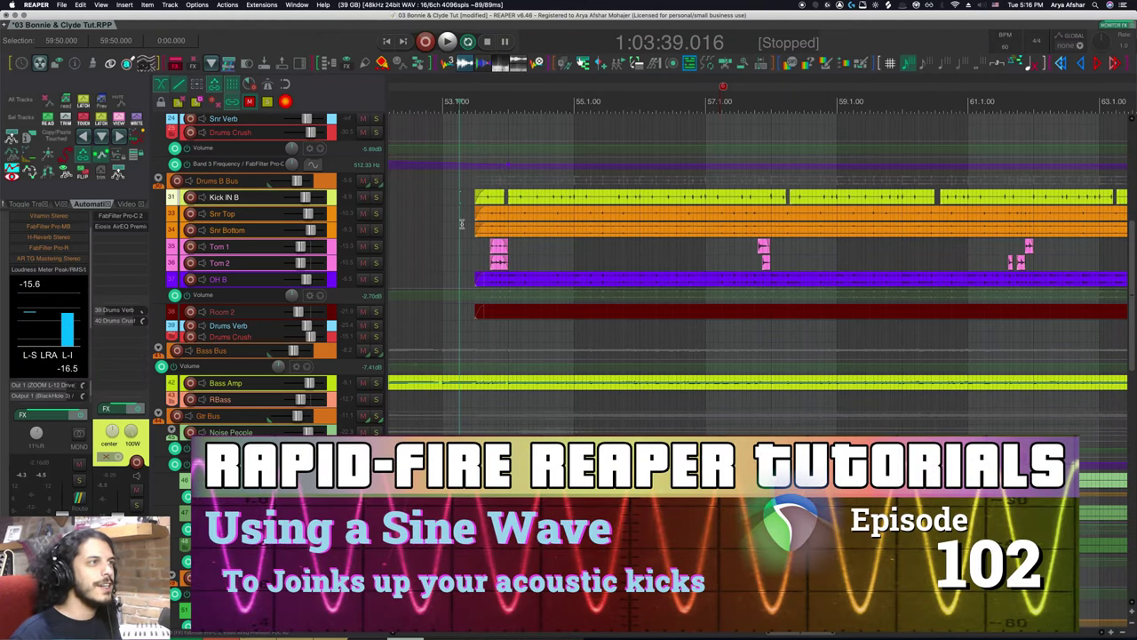
Step: Play Kick IN B soloed, then move the solo to Drums B Bus and stop playback
{"action": "left_click", "coordinate": [377, 198]}
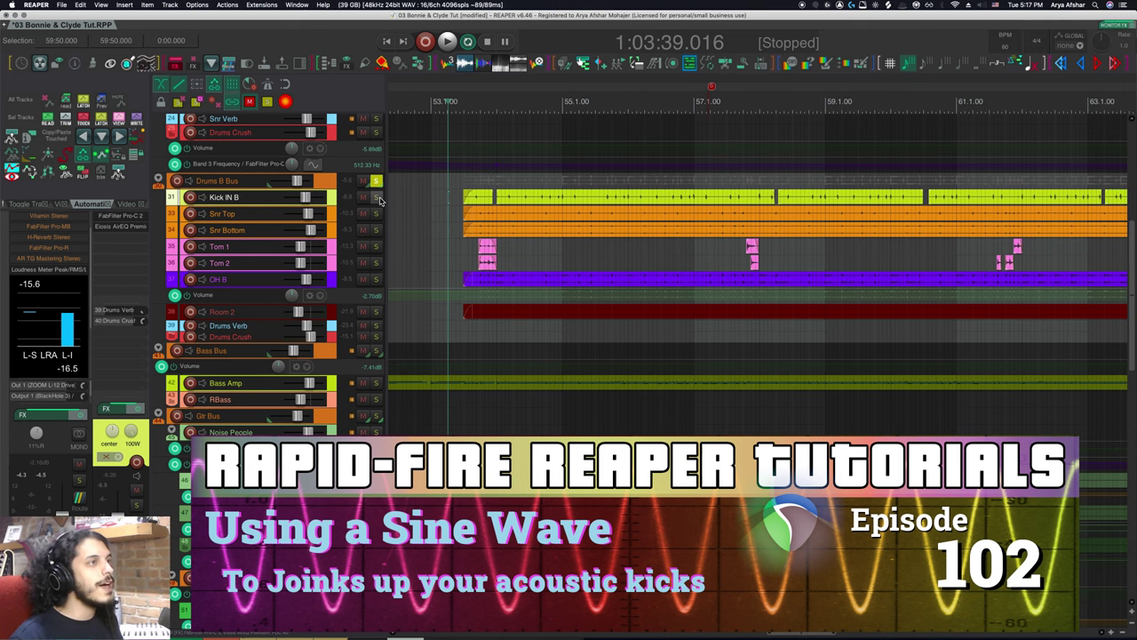
{"action": "left_click", "coordinate": [376, 198]}
{"action": "key", "text": "space"}
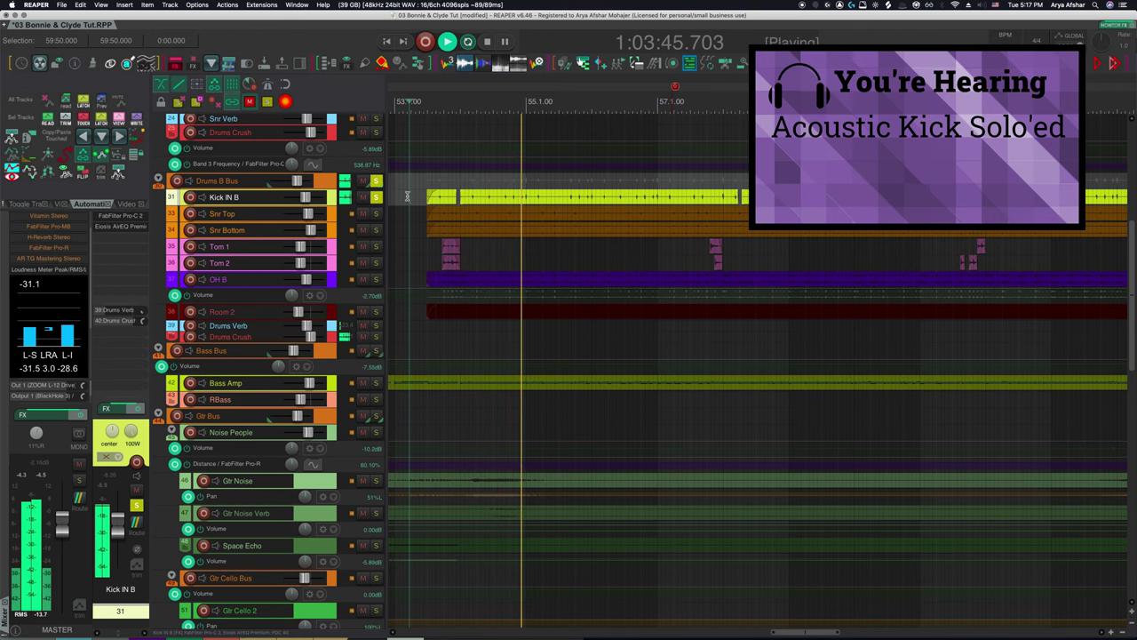
{"action": "left_click", "coordinate": [413, 181]}
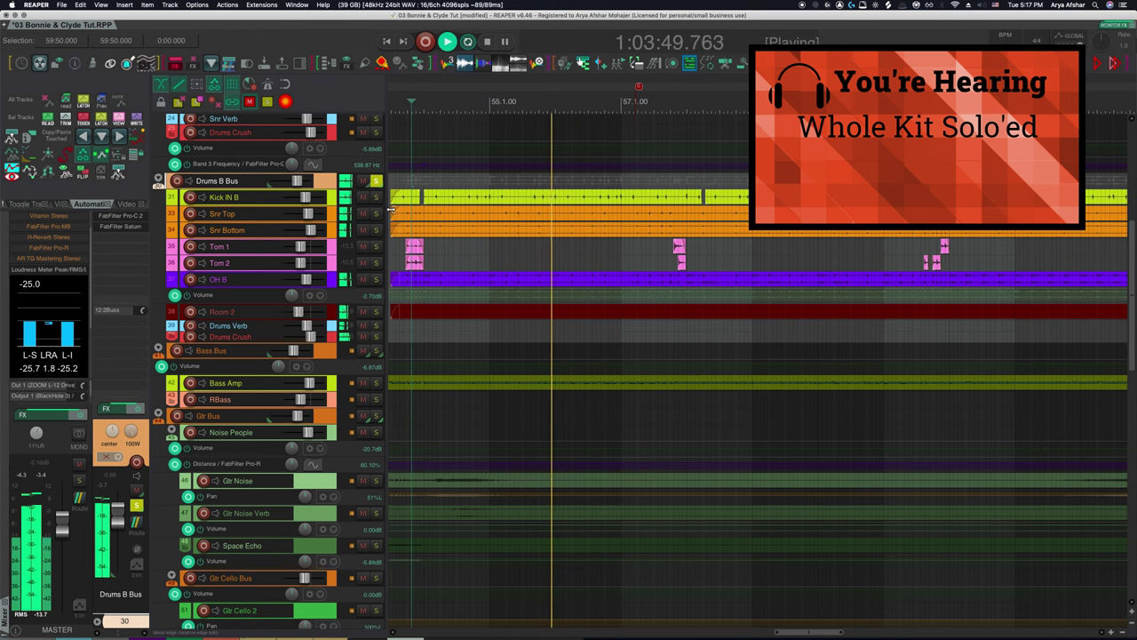
{"action": "key", "text": "space"}
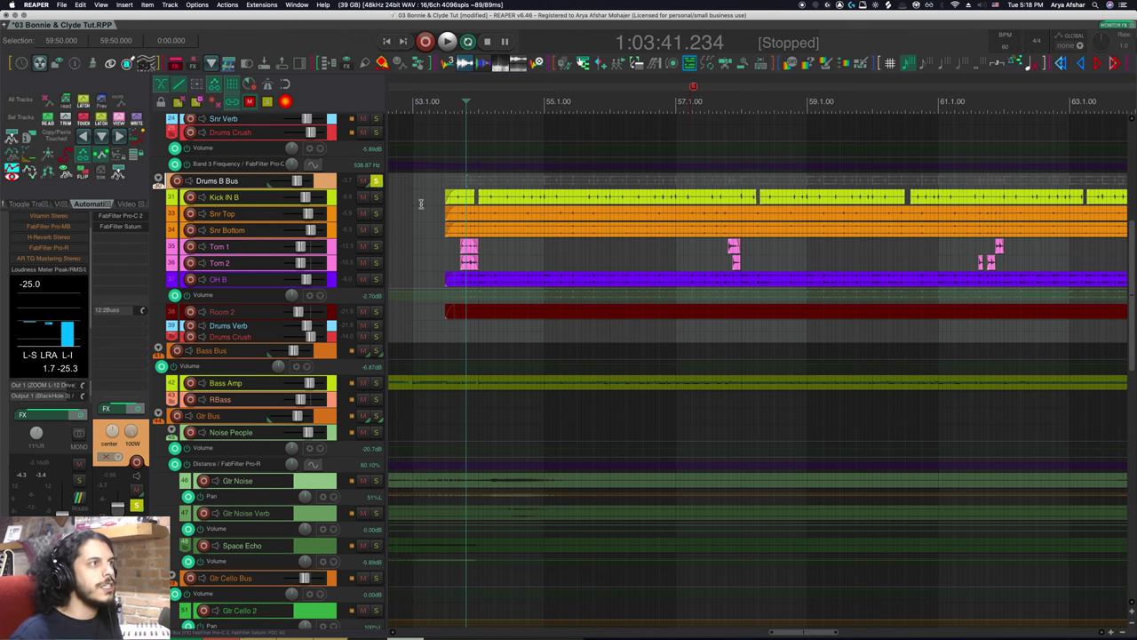
Step: Insert a new track below the kick and name it 'Kick Joinks'
{"action": "left_click", "coordinate": [333, 216]}
{"action": "key", "text": "super+t"}
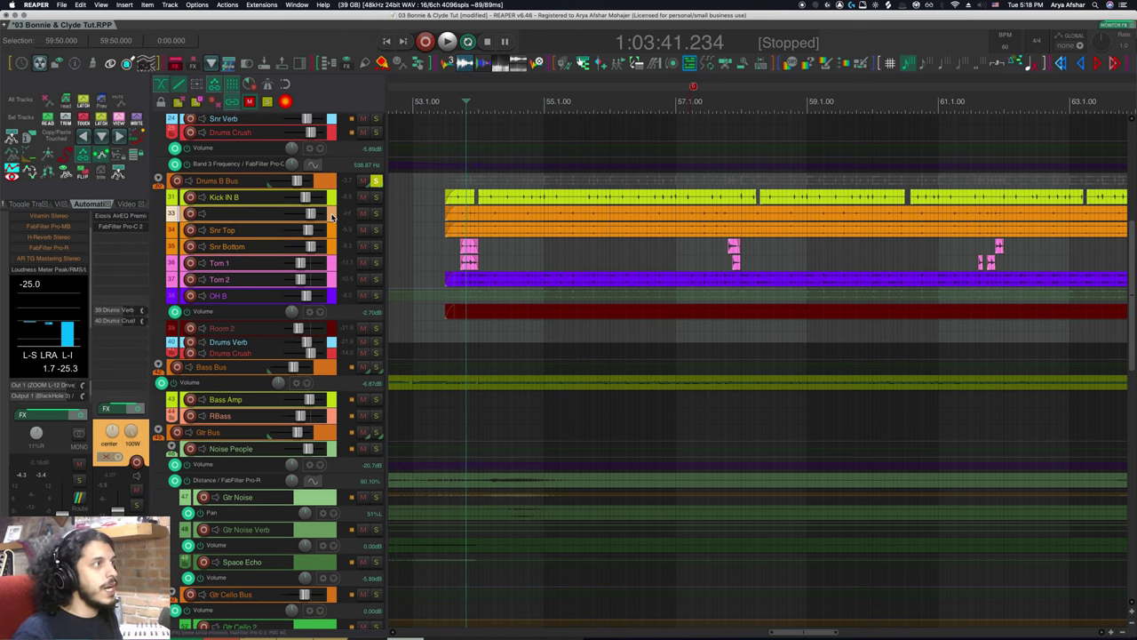
{"action": "scroll", "coordinate": [273, 223], "scroll_direction": "up", "scroll_amount": 4}
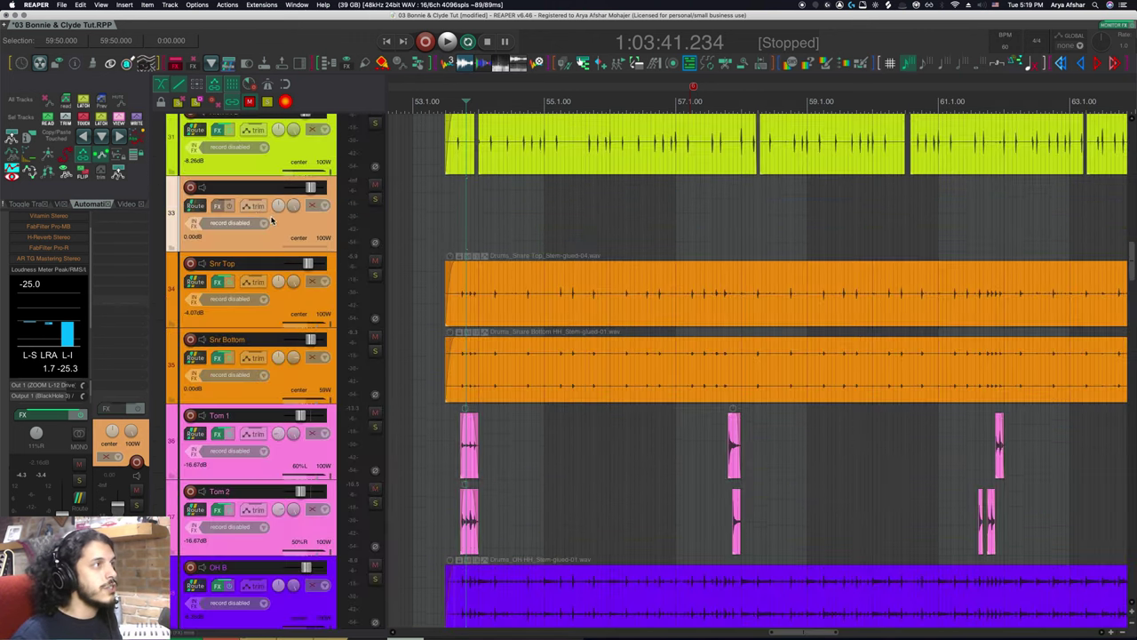
{"action": "double_click", "coordinate": [233, 190]}
{"action": "type", "text": "Kick Joinks"}
{"action": "key", "text": "Return"}
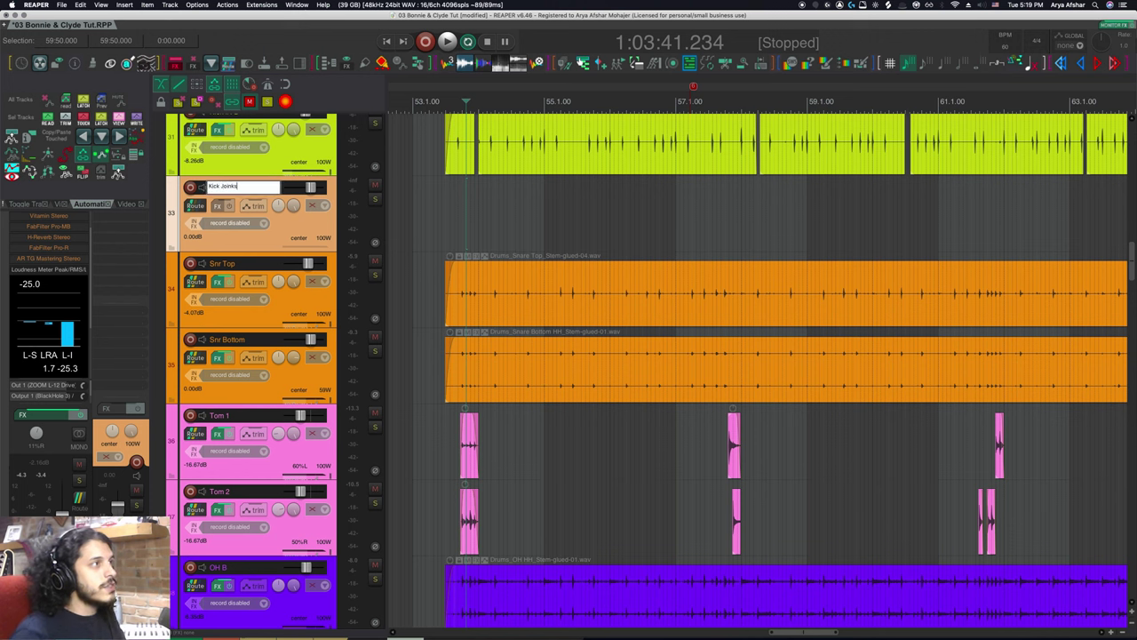
Step: Add the JS: Tone Generator effect to Kick Joinks
{"action": "key", "text": "f"}
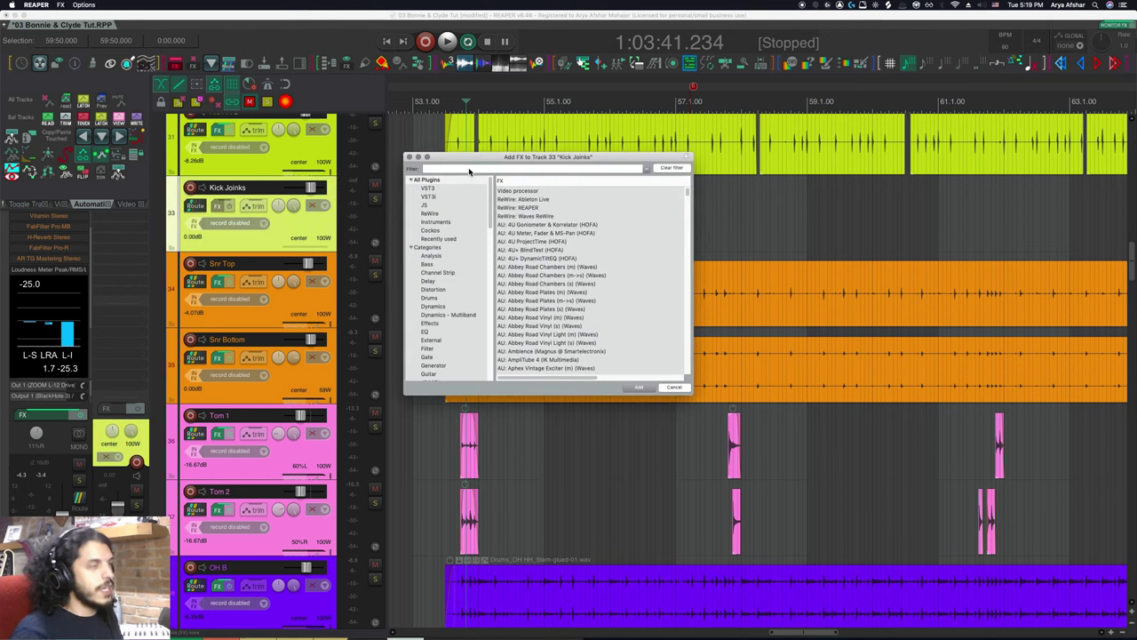
{"action": "type", "text": "js tone"}
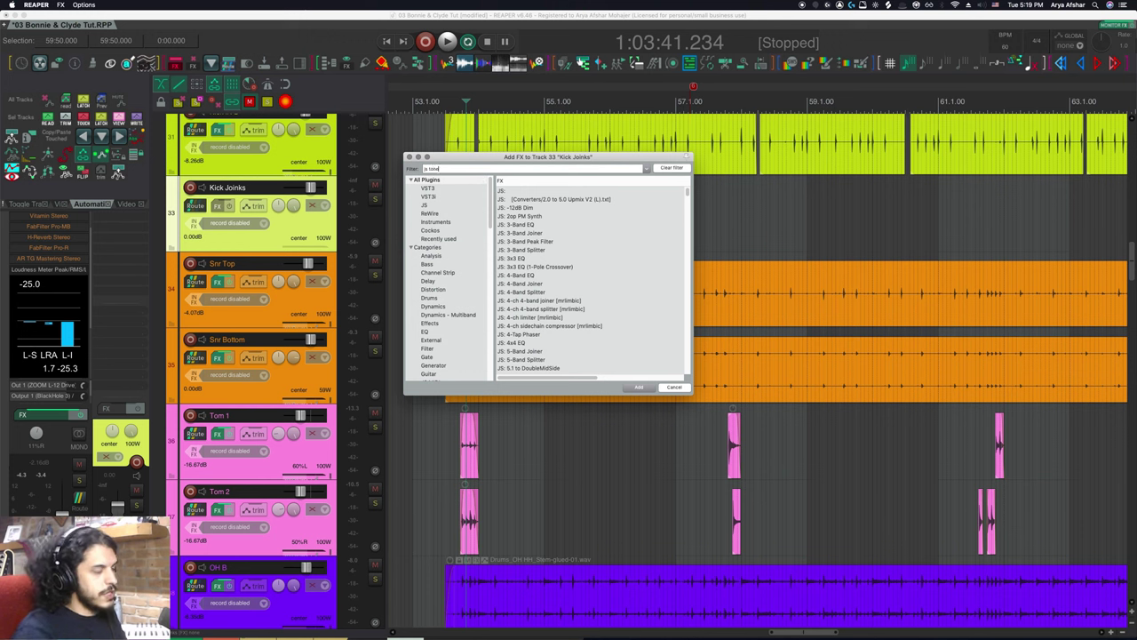
{"action": "left_click", "coordinate": [513, 234]}
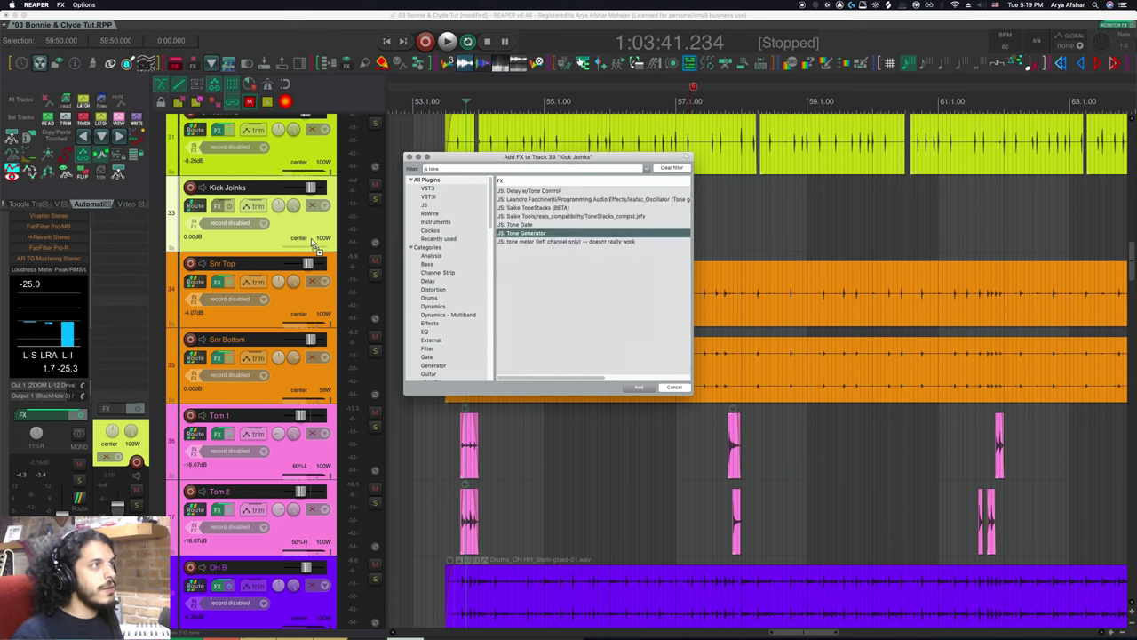
{"action": "key", "text": "Return"}
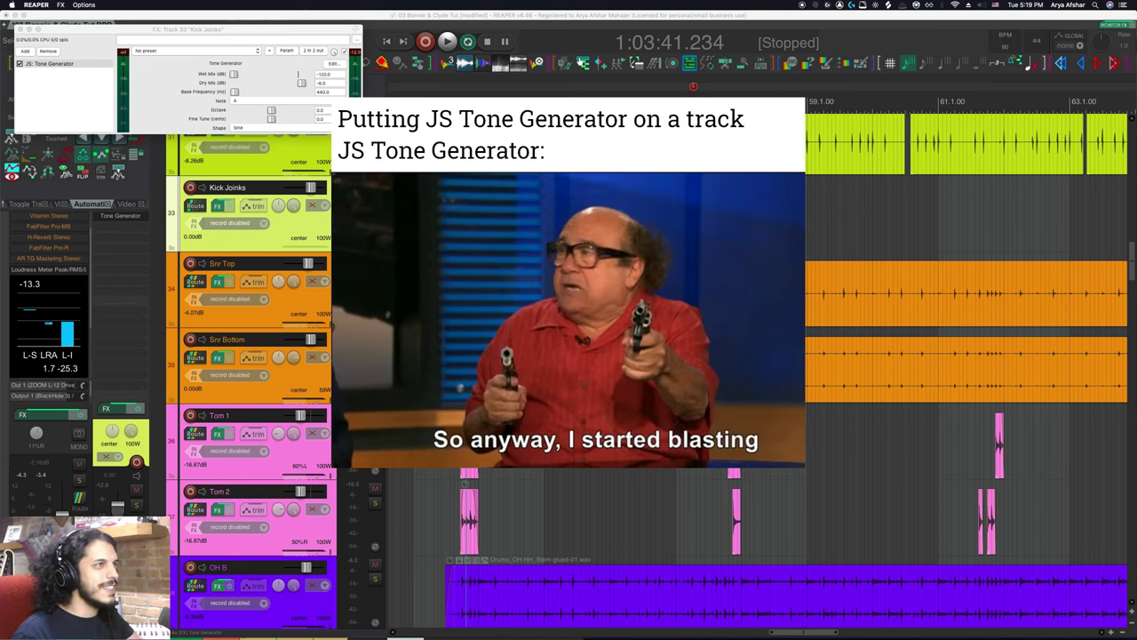
{"action": "left_click", "coordinate": [302, 235]}
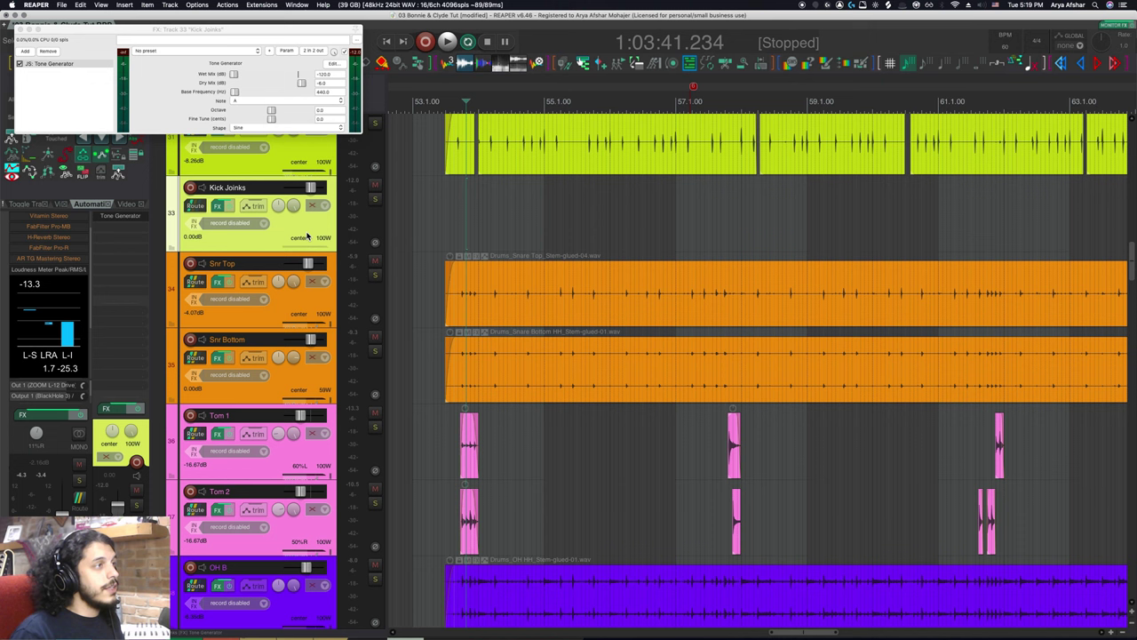
Step: Add Cockos ReaGate after the tone generator on Kick Joinks
{"action": "right_click", "coordinate": [218, 210]}
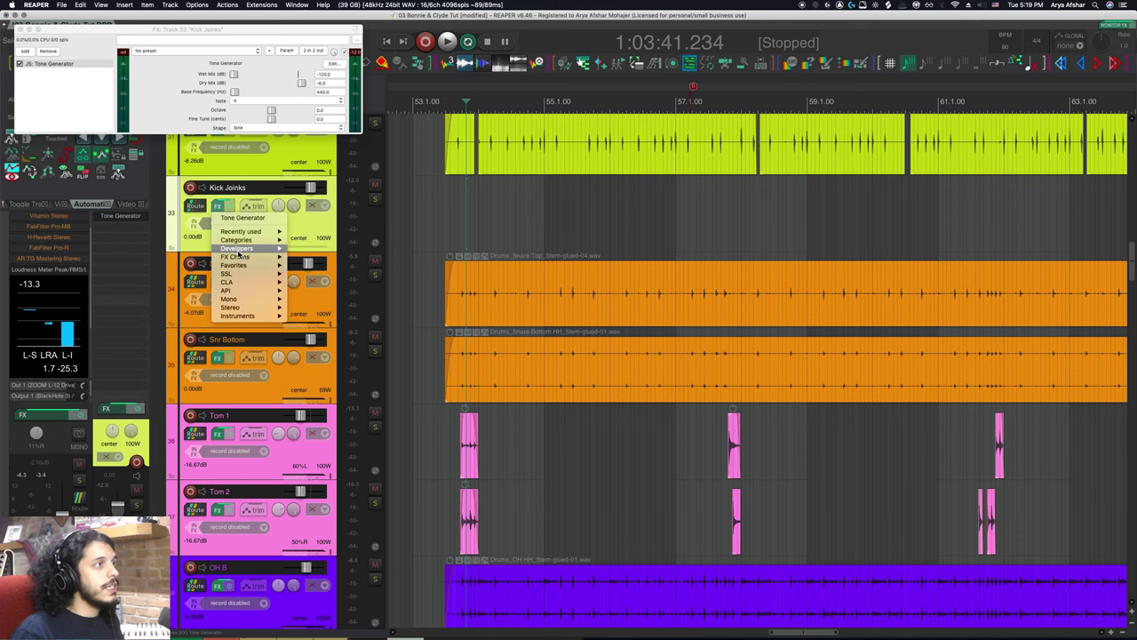
{"action": "mouse_move", "coordinate": [250, 249]}
{"action": "mouse_move", "coordinate": [311, 291]}
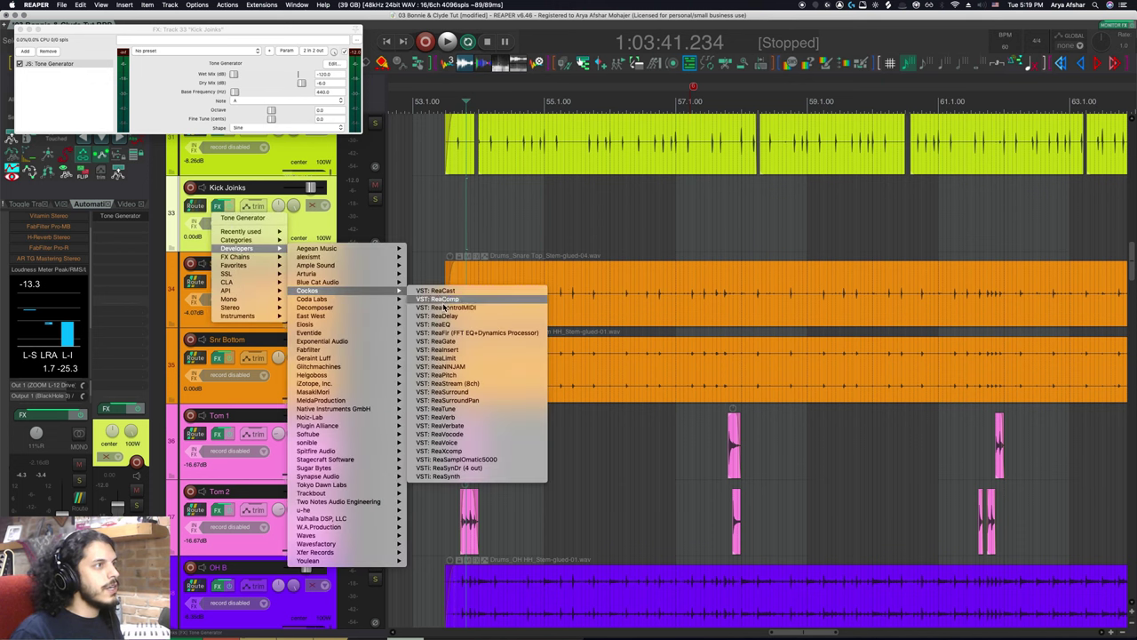
{"action": "left_click", "coordinate": [446, 340]}
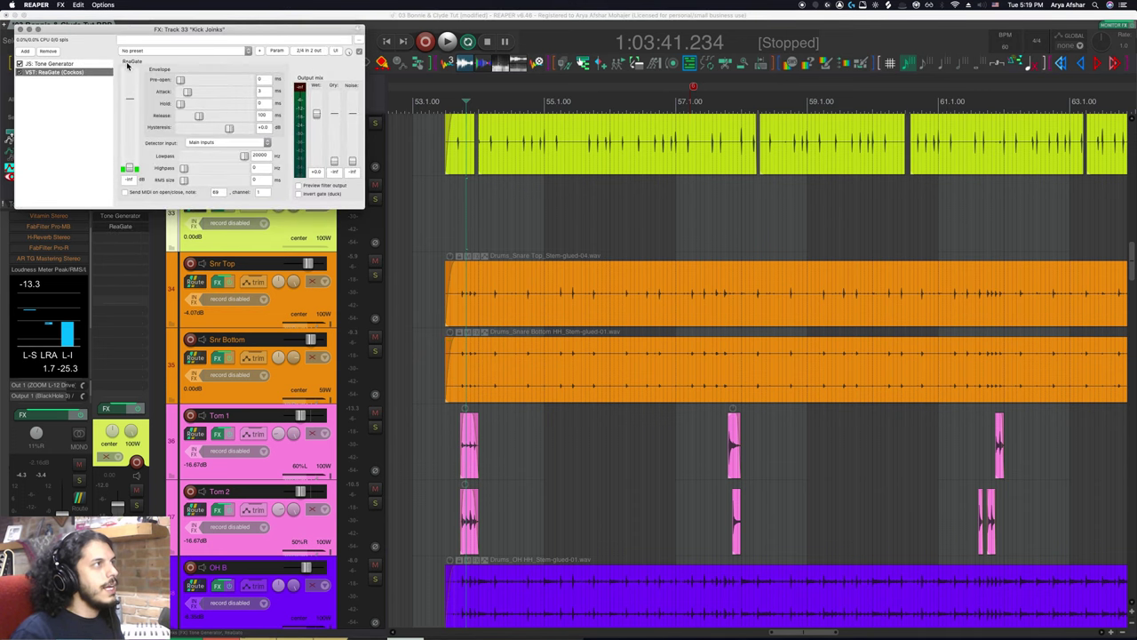
Step: Send Kick IN B into the Kick Joinks gate at +0.00 dB
{"action": "left_click_drag", "start_coordinate": [128, 32], "coordinate": [491, 128]}
{"action": "scroll", "coordinate": [290, 225], "scroll_direction": "up", "scroll_amount": 3}
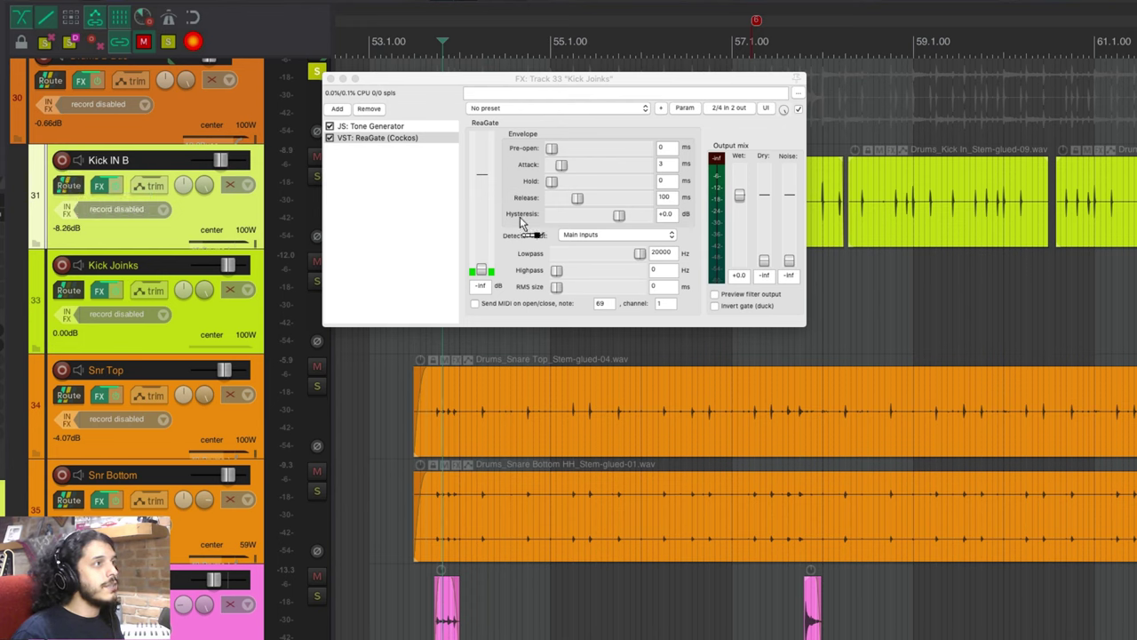
{"action": "left_click_drag", "start_coordinate": [669, 166], "coordinate": [724, 131]}
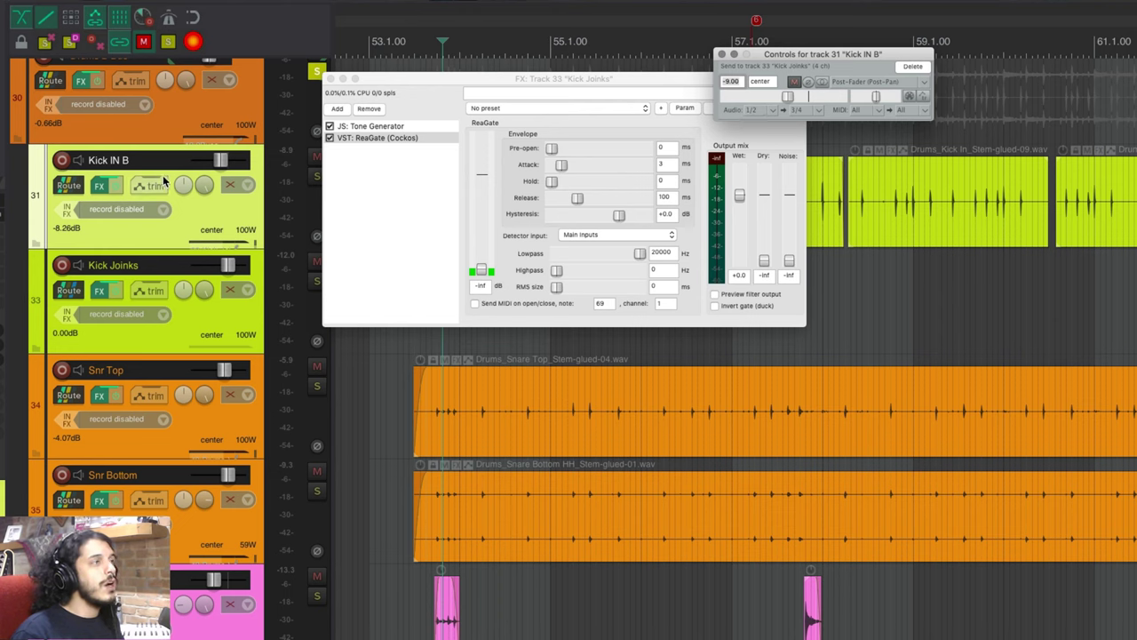
{"action": "double_click", "coordinate": [787, 98]}
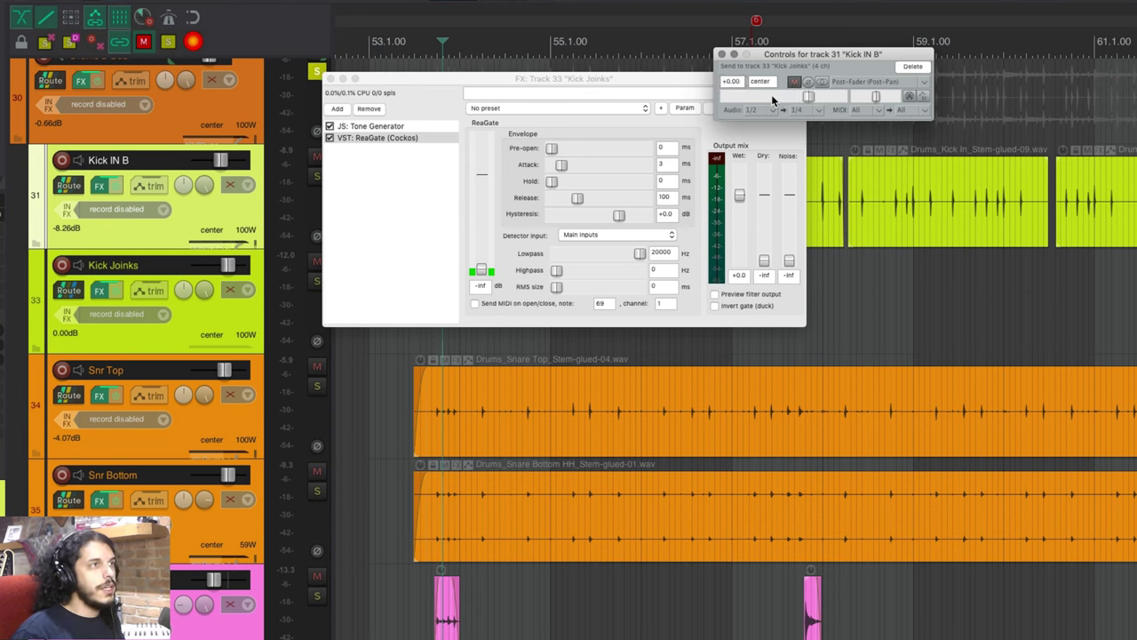
{"action": "left_click", "coordinate": [721, 55]}
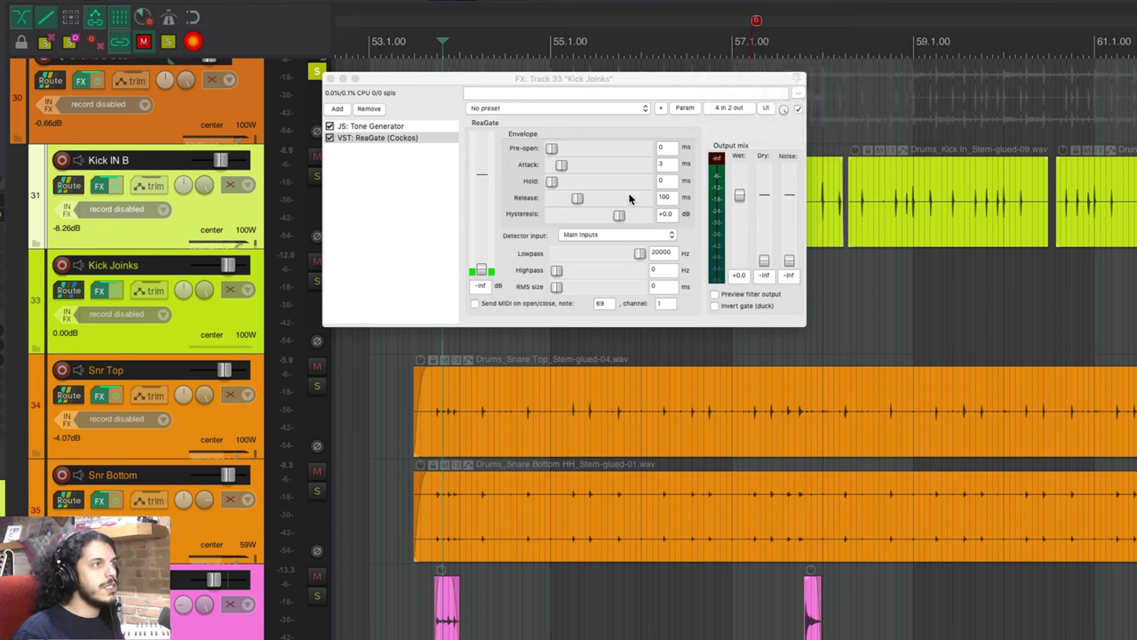
Step: Key ReaGate from the auxiliary inputs and set the Tone Generator note to C#
{"action": "left_click", "coordinate": [582, 236]}
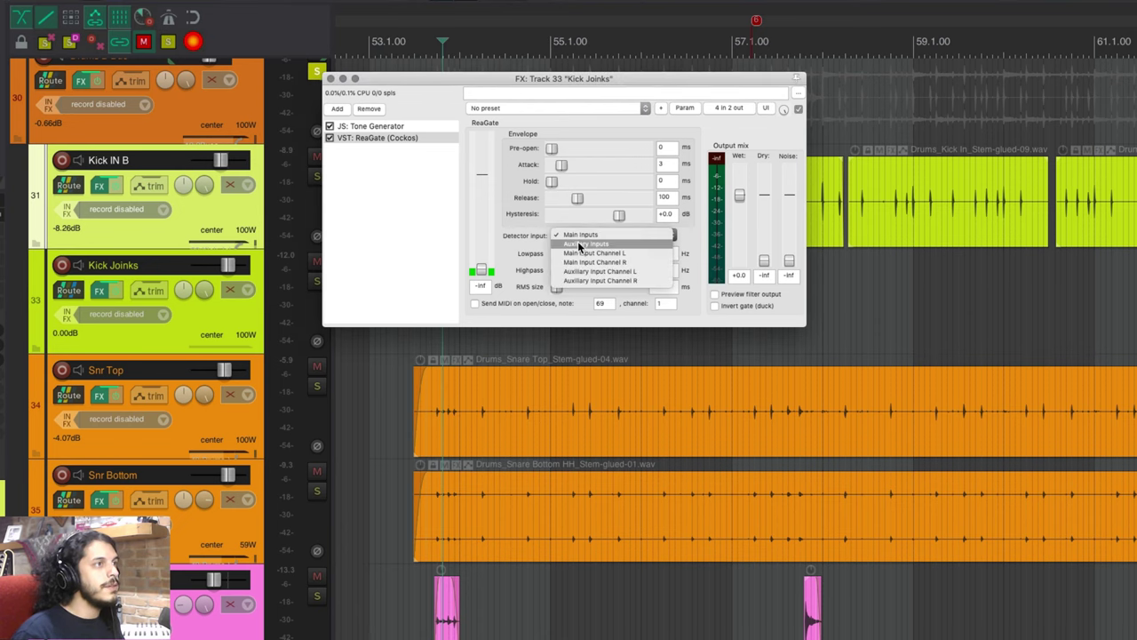
{"action": "left_click", "coordinate": [579, 244]}
{"action": "left_click", "coordinate": [370, 126]}
{"action": "left_click", "coordinate": [672, 179]}
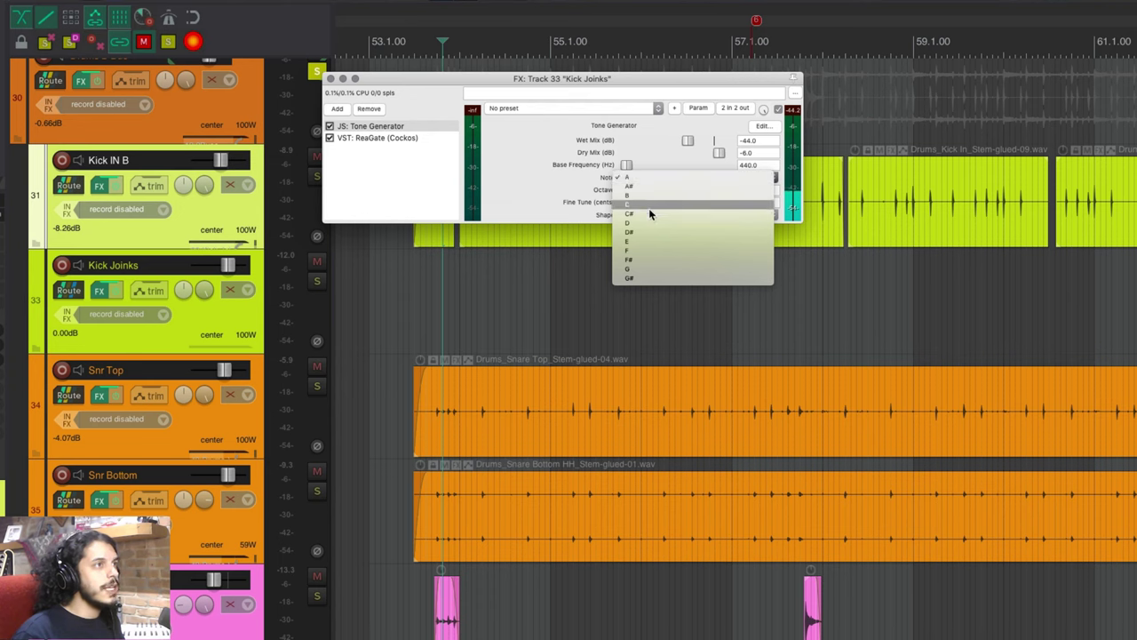
{"action": "left_click", "coordinate": [649, 214]}
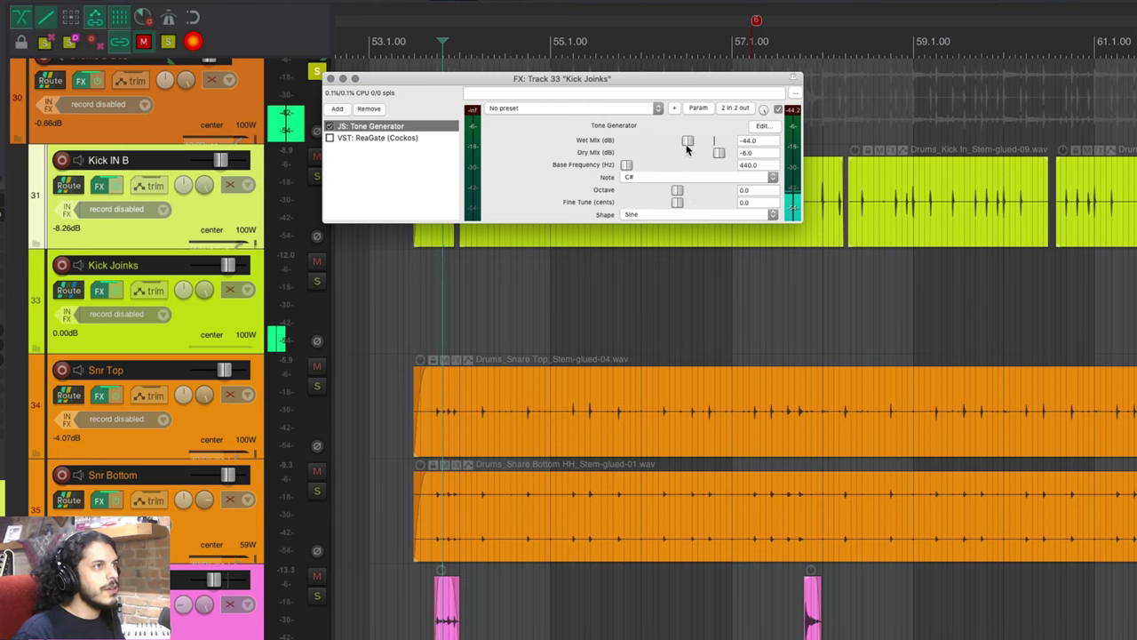
Step: Set the tone's octave to -4 and its wet mix to -22 dB
{"action": "left_click_drag", "start_coordinate": [689, 141], "coordinate": [701, 142]}
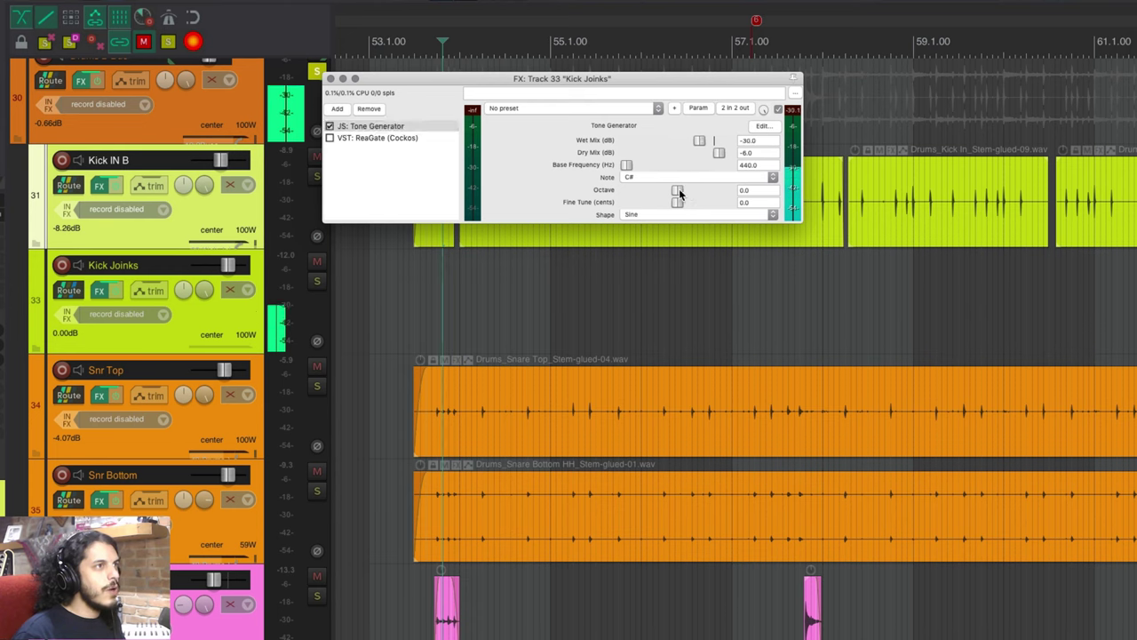
{"action": "left_click_drag", "start_coordinate": [680, 192], "coordinate": [641, 195]}
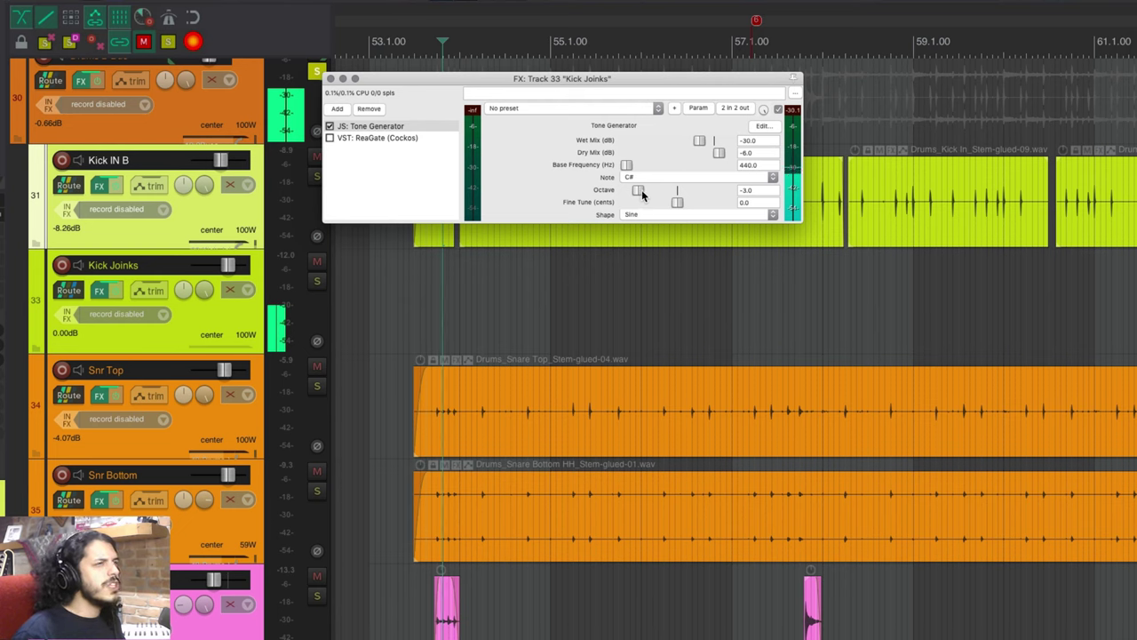
{"action": "left_click_drag", "start_coordinate": [641, 190], "coordinate": [635, 194]}
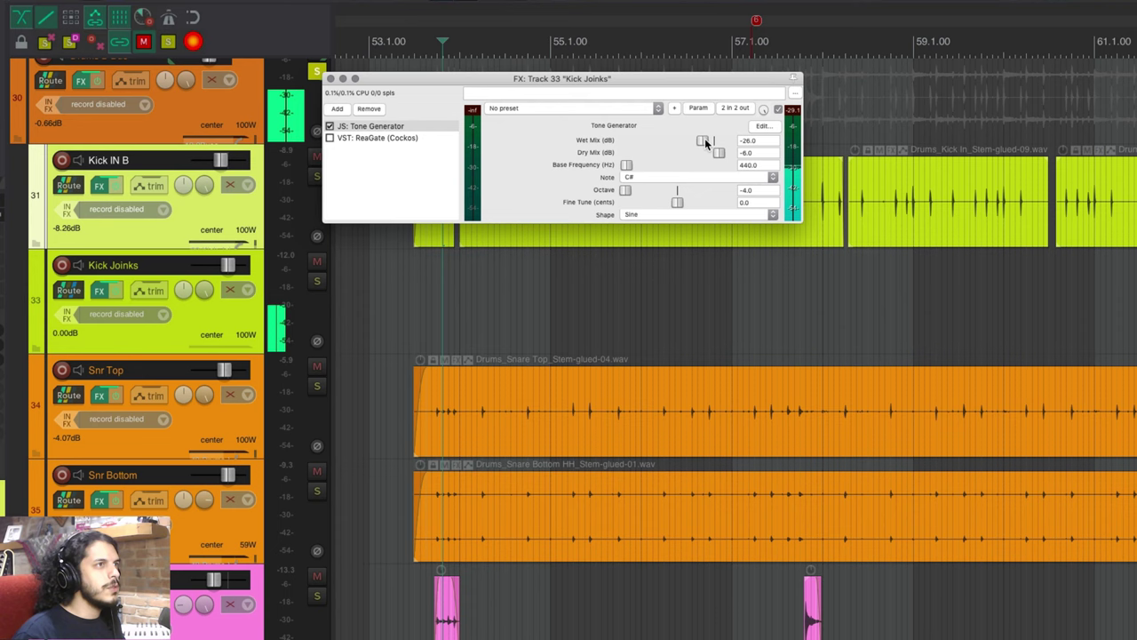
{"action": "left_click_drag", "start_coordinate": [702, 141], "coordinate": [708, 142]}
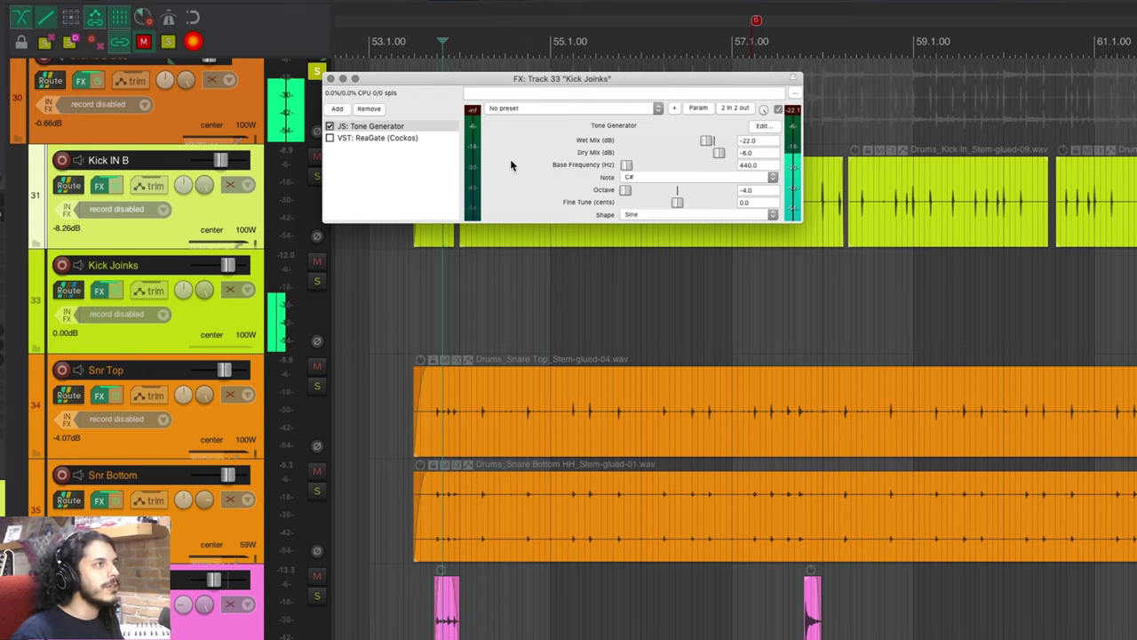
Step: Enable ReaGate, solo Kick Joinks, and lower the gate threshold to -31.9 dB while playing
{"action": "left_click", "coordinate": [331, 138]}
{"action": "left_click", "coordinate": [355, 140]}
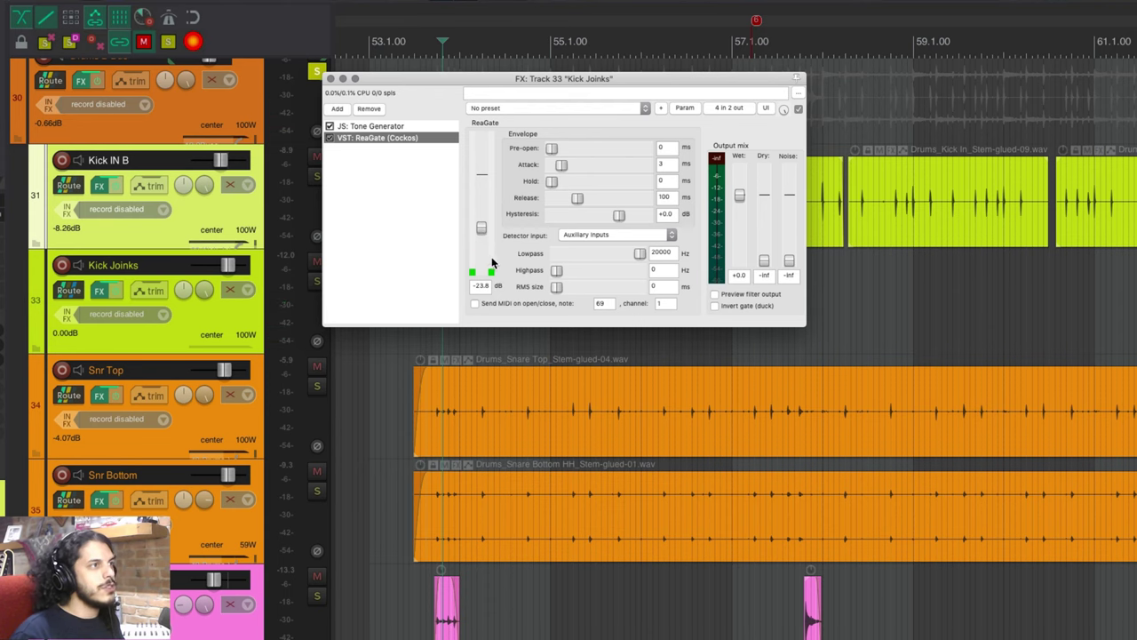
{"action": "left_click_drag", "start_coordinate": [418, 88], "coordinate": [534, 99]}
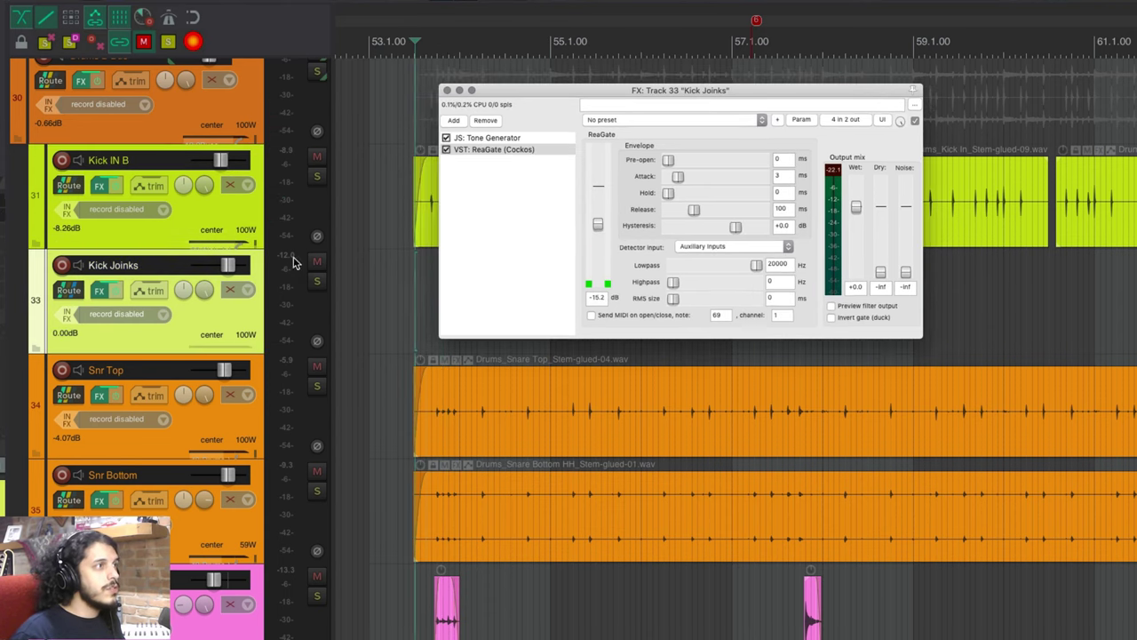
{"action": "left_click", "coordinate": [317, 282]}
{"action": "key", "text": "space"}
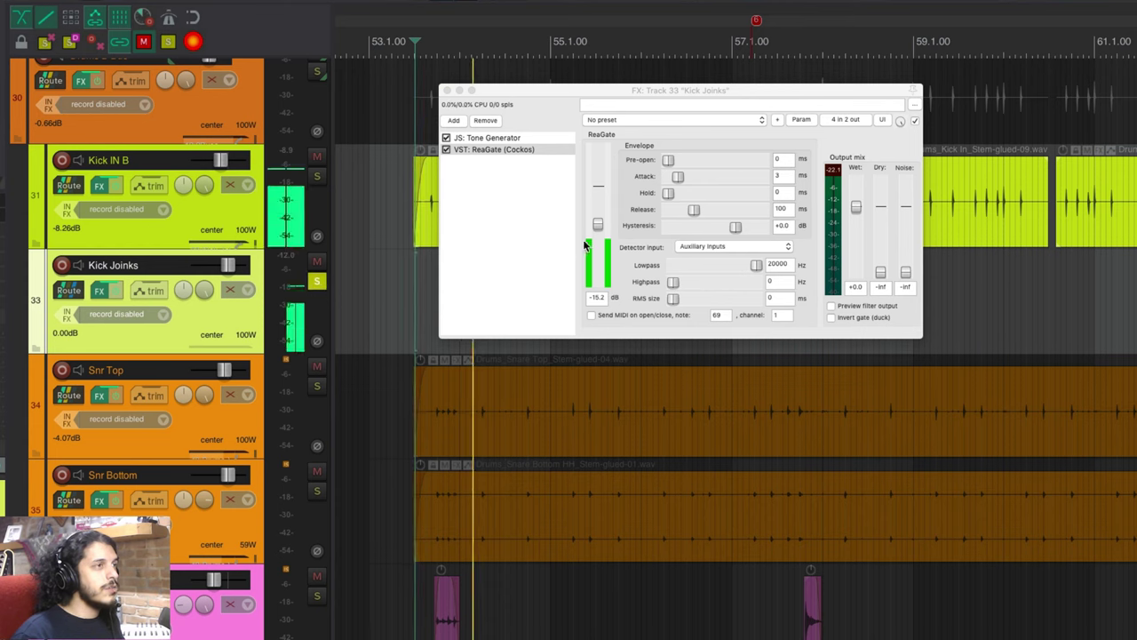
{"action": "left_click_drag", "start_coordinate": [597, 227], "coordinate": [594, 256]}
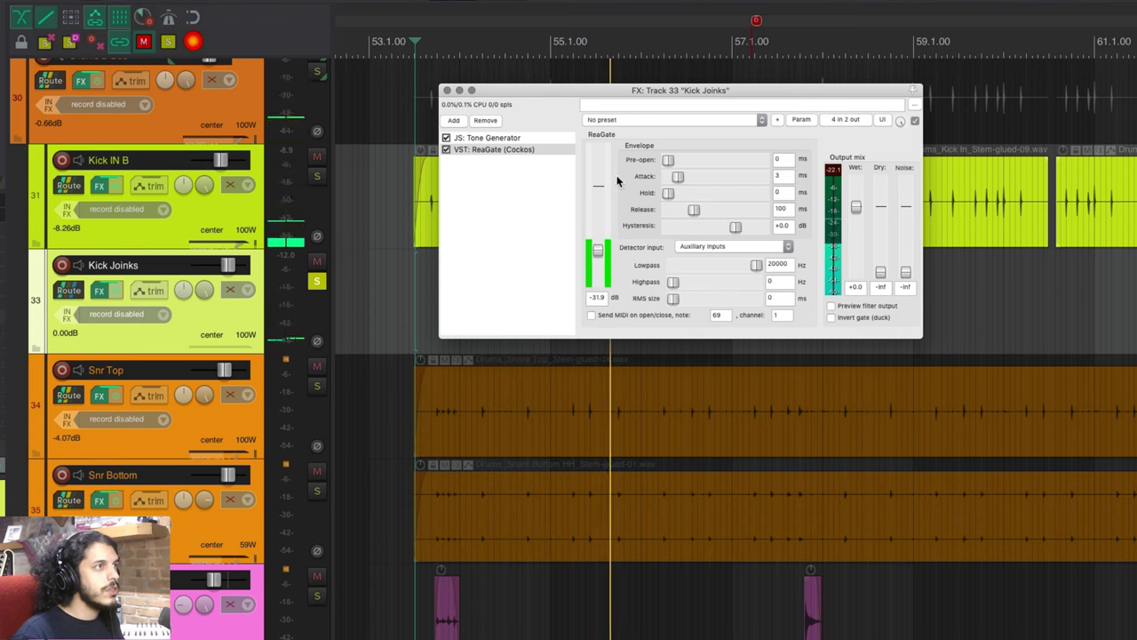
Step: Raise the tone's wet mix to -14 dB, stop playback, and place MusicMath beside the effects
{"action": "left_click", "coordinate": [511, 139]}
{"action": "left_click_drag", "start_coordinate": [819, 160], "coordinate": [829, 153]}
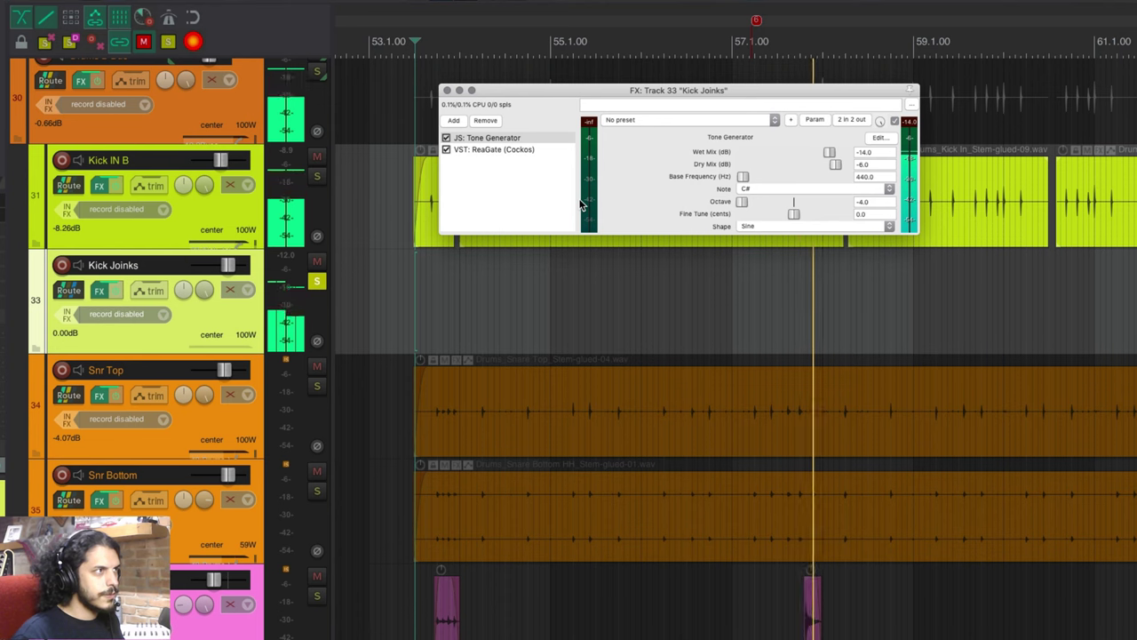
{"action": "left_click", "coordinate": [517, 151]}
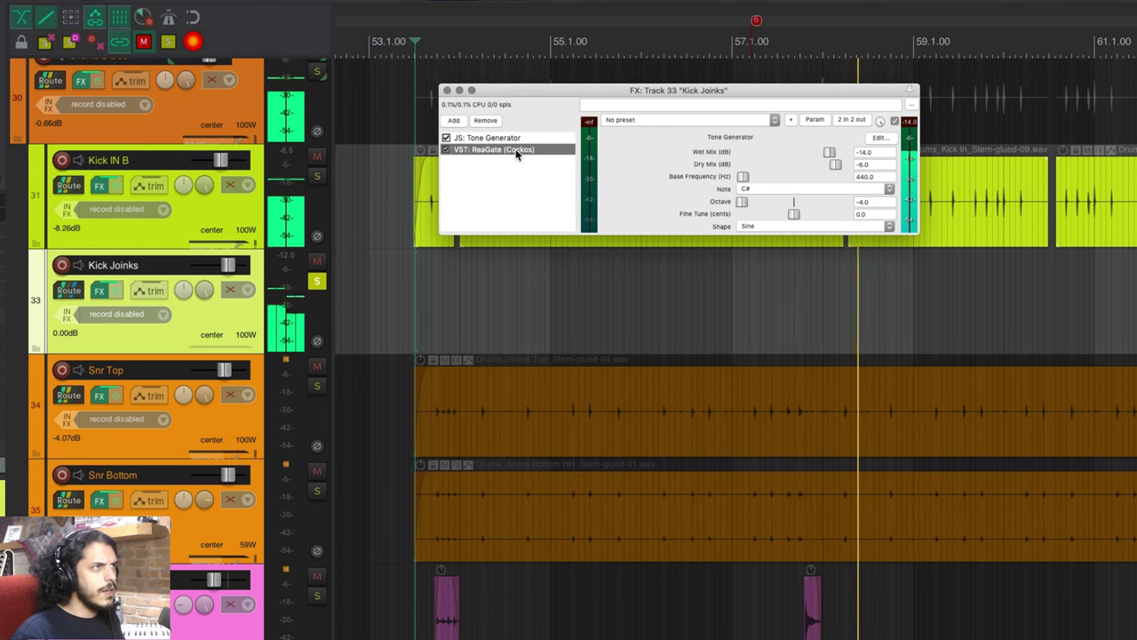
{"action": "key", "text": "space"}
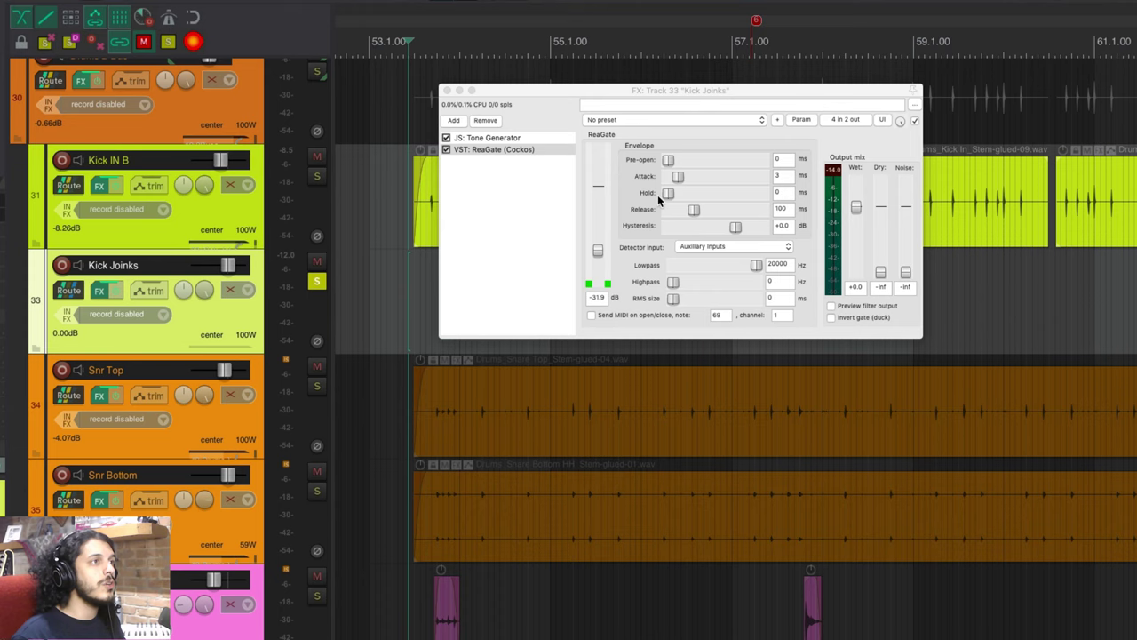
{"action": "left_click", "coordinate": [950, 269]}
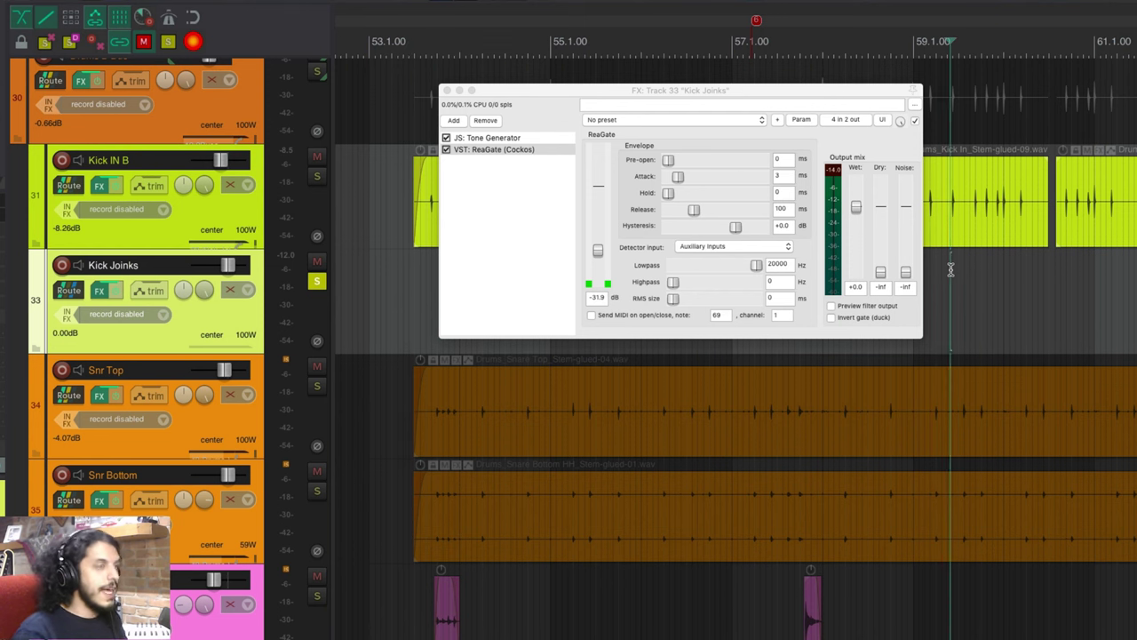
{"action": "left_click_drag", "start_coordinate": [946, 123], "coordinate": [986, 99]}
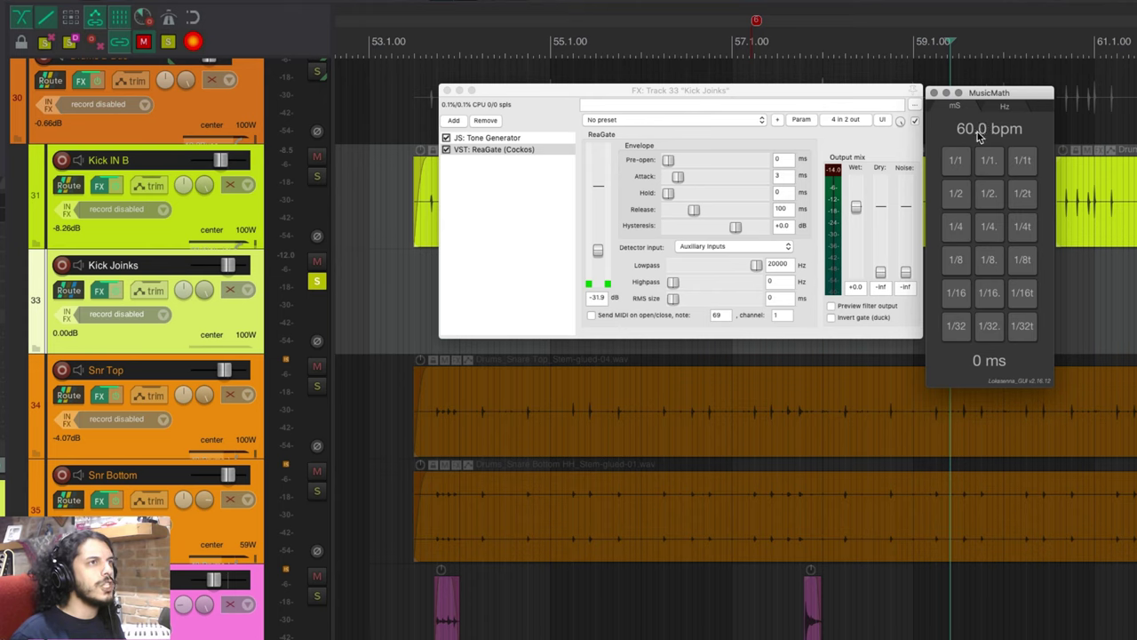
Step: Show the quarter-note length in MusicMath: 1000.0 ms at 60.0 bpm
{"action": "left_click", "coordinate": [964, 230]}
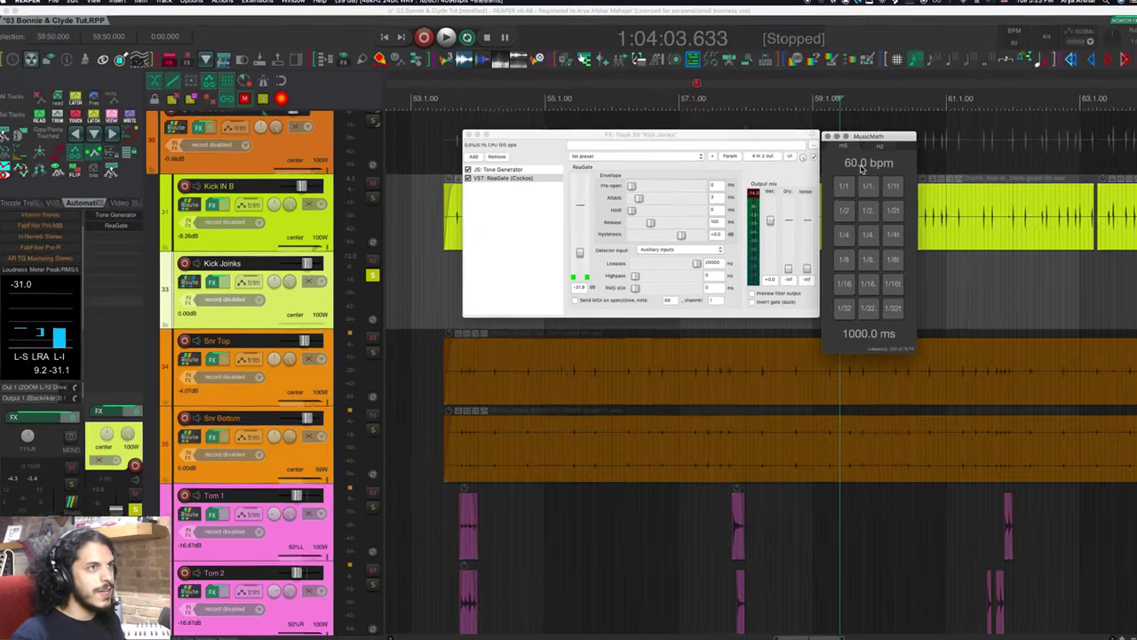
Step: Calculate 60000/60 in Alfred to confirm a 1000 ms beat, then dismiss it
{"action": "key", "text": "alt+space"}
{"action": "type", "text": "600"}
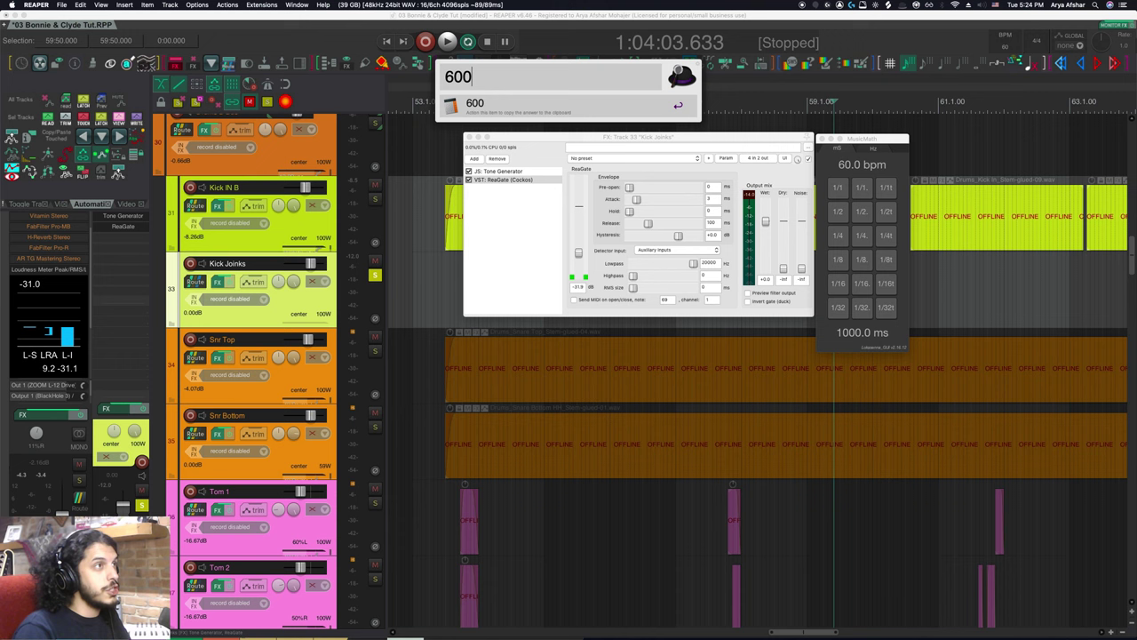
{"action": "type", "text": "00"}
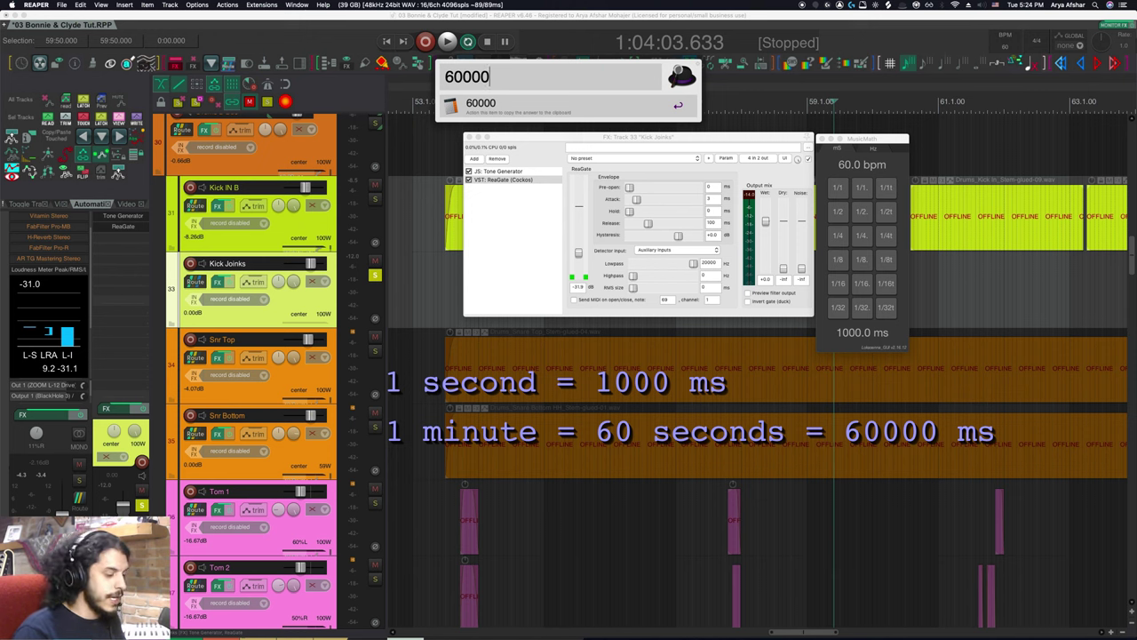
{"action": "type", "text": "/60"}
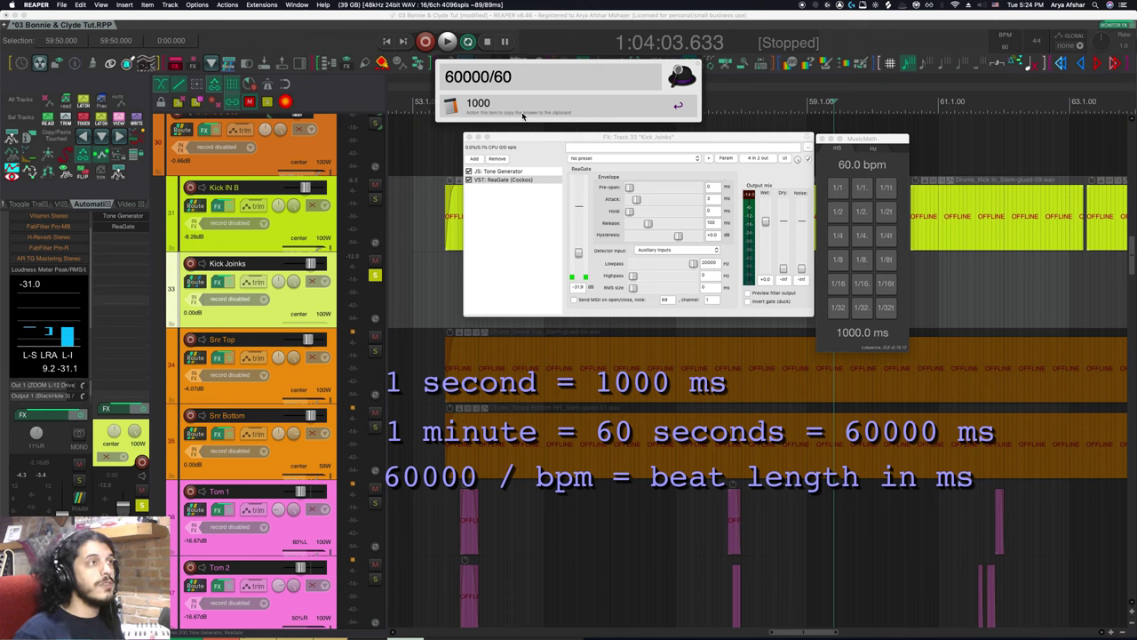
{"action": "left_click", "coordinate": [845, 173]}
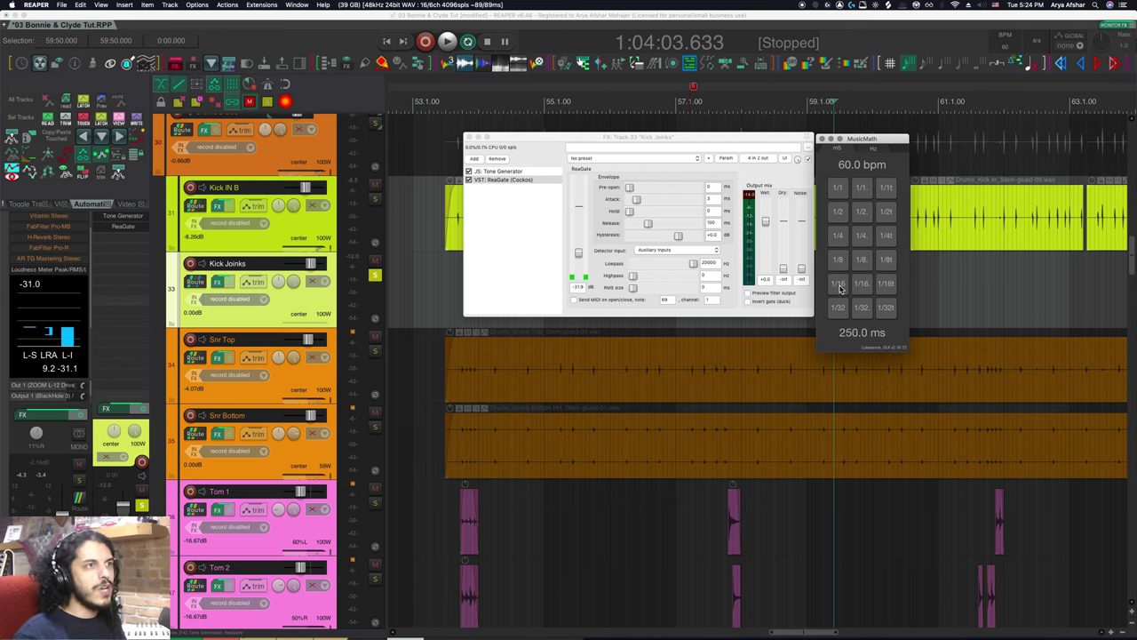
Step: Set ReaGate to 6 ms pre-open and 250 ms release, then play from bar 53
{"action": "left_click", "coordinate": [706, 224]}
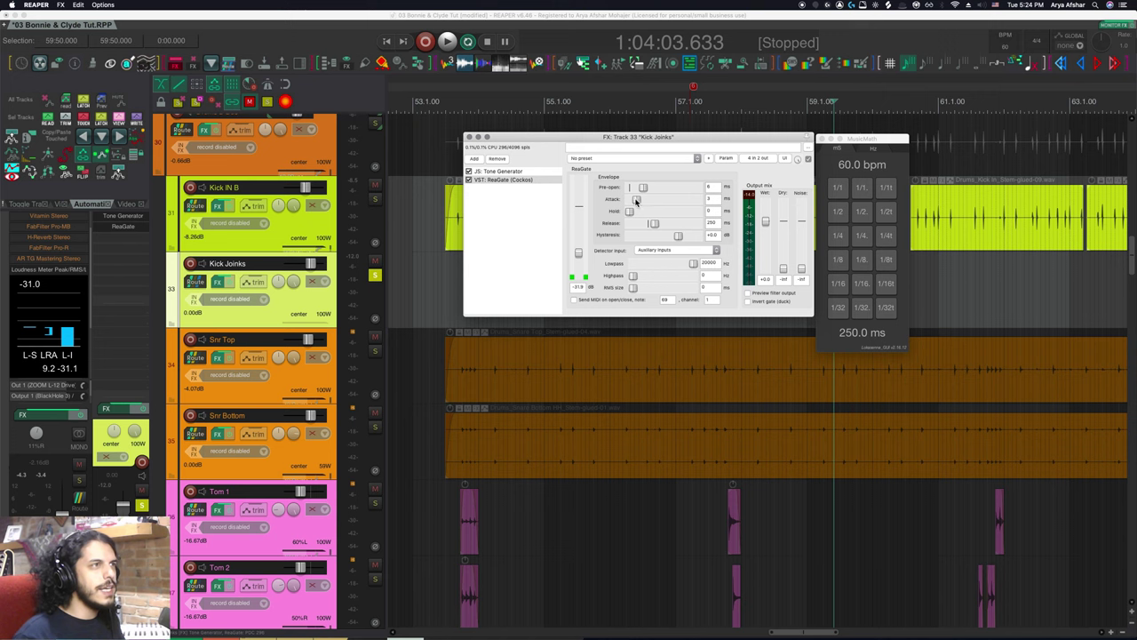
{"action": "left_click", "coordinate": [446, 266]}
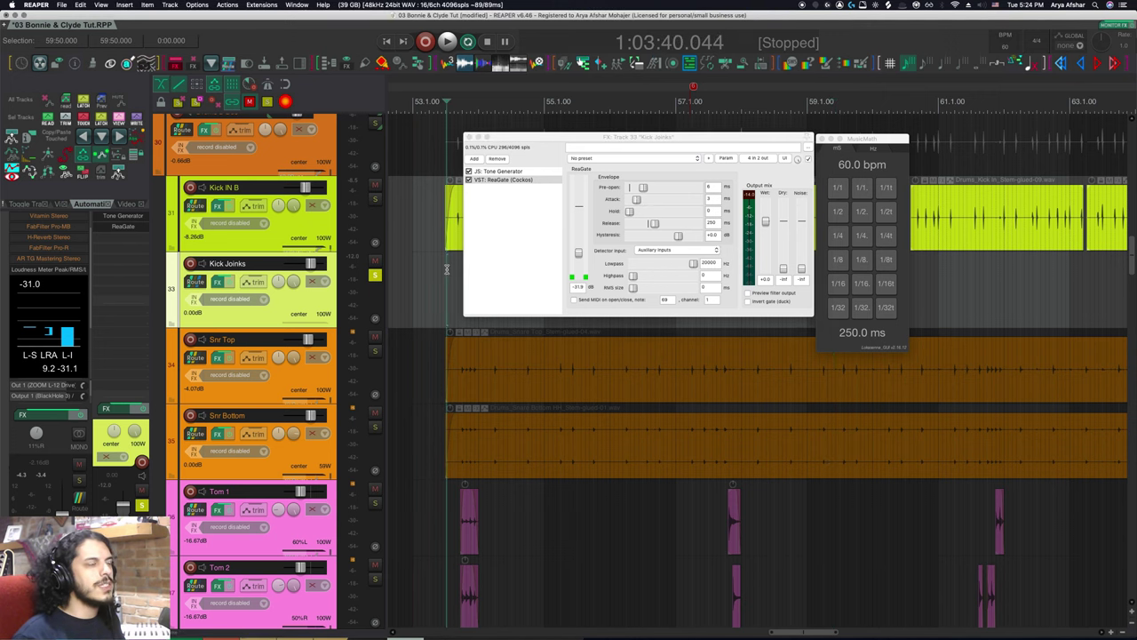
{"action": "key", "text": "space"}
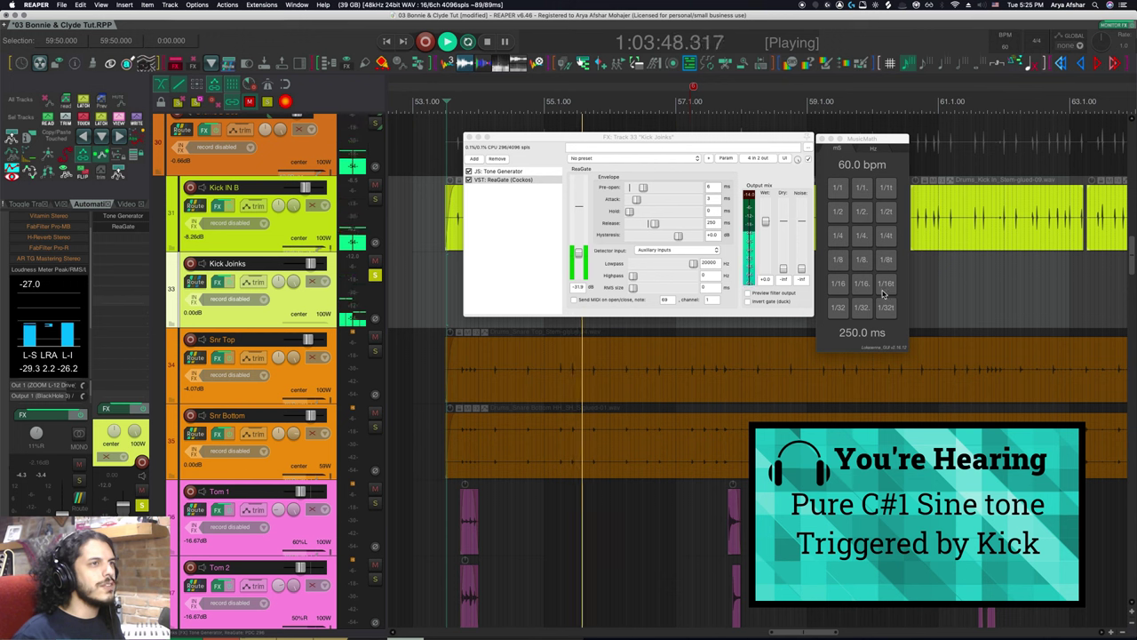
Step: Copy MusicMath's 32nd-note length, 125.0 ms, into ReaGate's Release and stop playback
{"action": "left_click", "coordinate": [842, 308]}
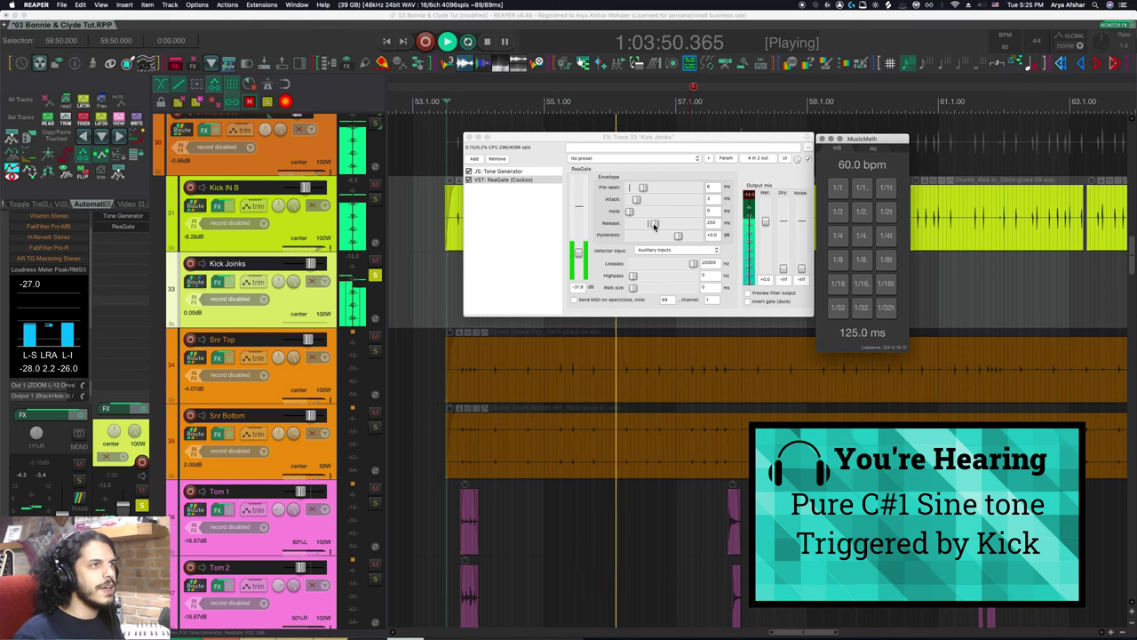
{"action": "left_click_drag", "start_coordinate": [653, 222], "coordinate": [648, 222]}
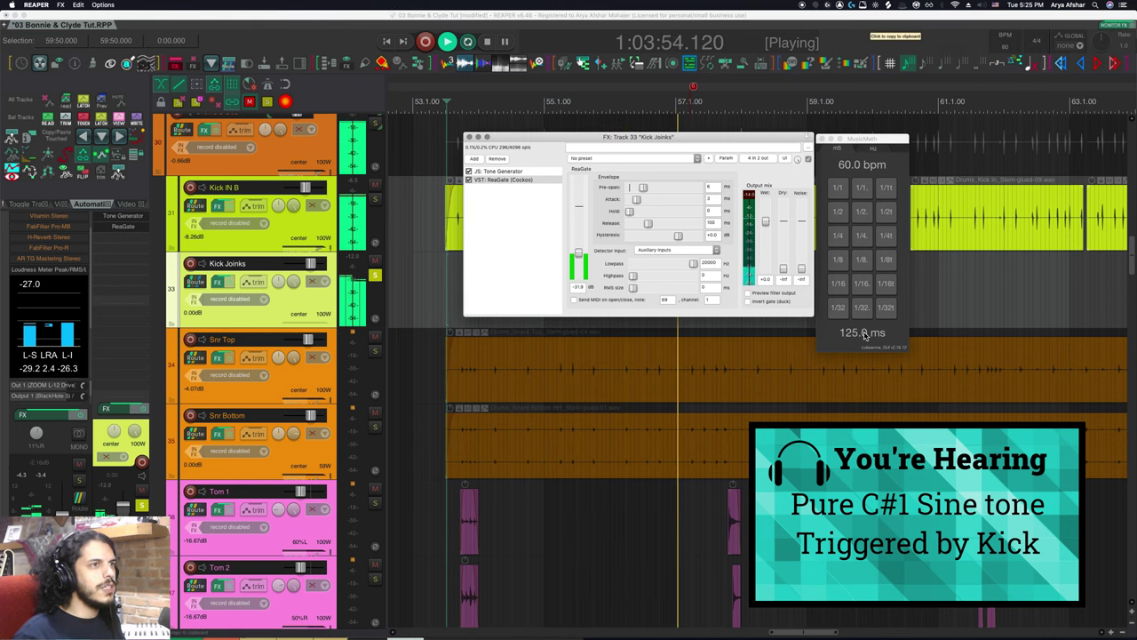
{"action": "left_click", "coordinate": [862, 334]}
{"action": "left_click", "coordinate": [709, 224]}
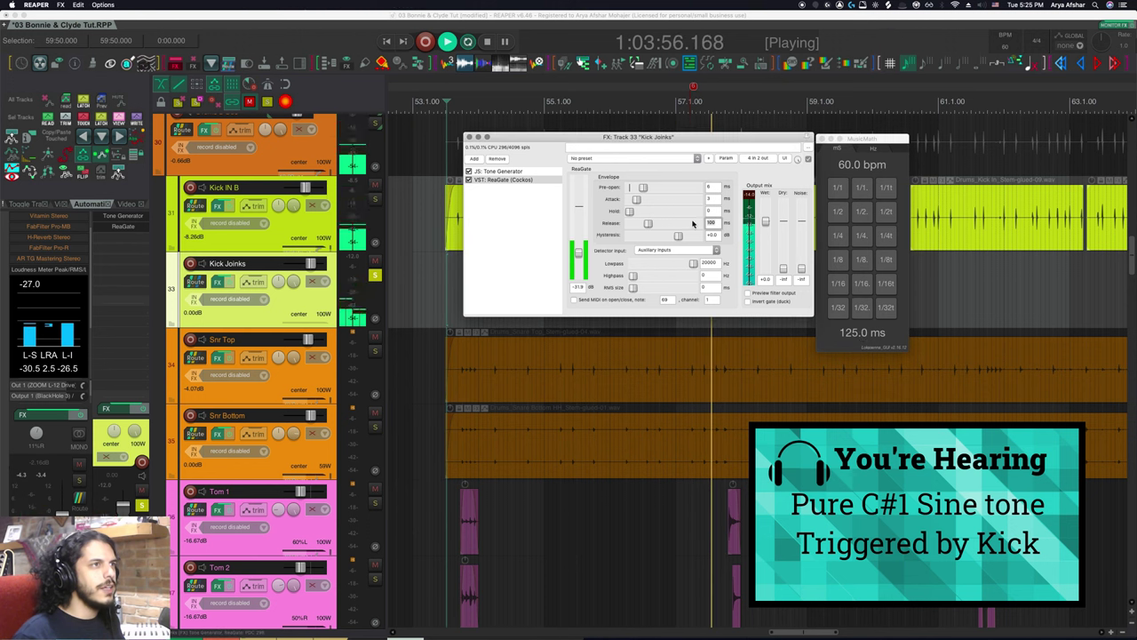
{"action": "type", "text": "125.0"}
{"action": "key", "text": "Return"}
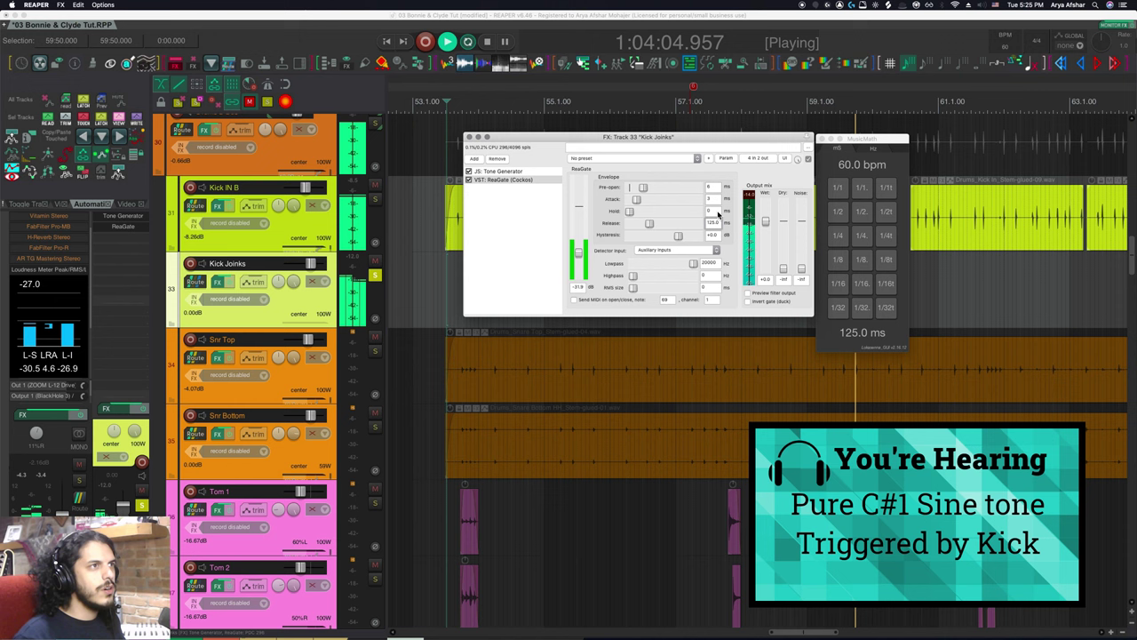
{"action": "left_click", "coordinate": [436, 242]}
{"action": "key", "text": "space"}
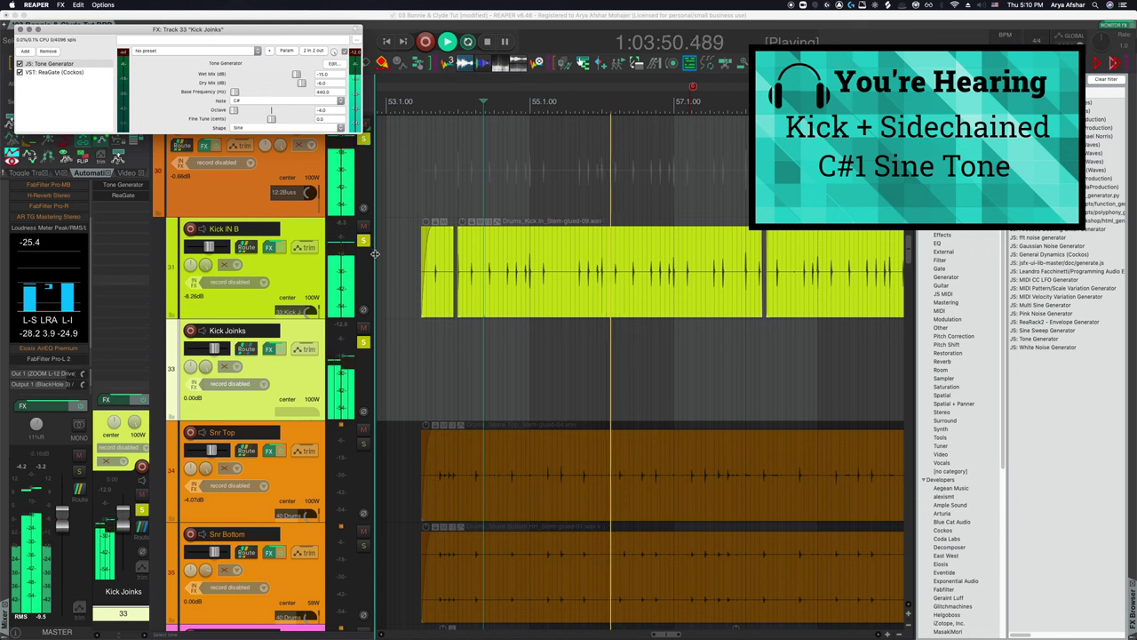
Step: Compare the kick with Kick Joinks muted and unmuted, then unsolo to hear the whole kit
{"action": "left_click", "coordinate": [363, 328]}
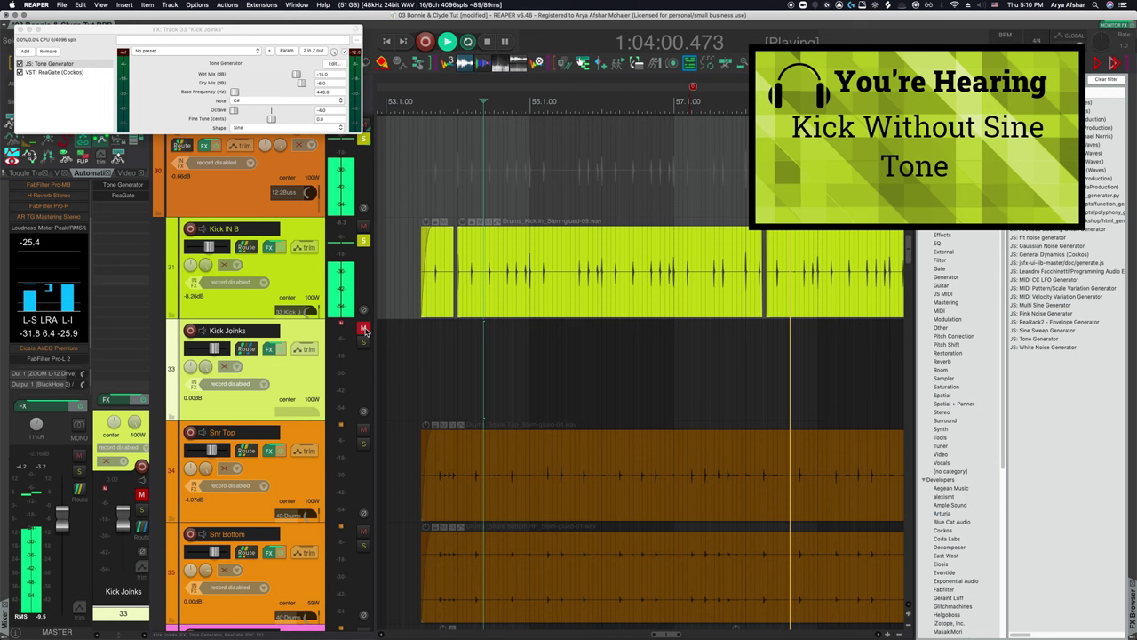
{"action": "left_click", "coordinate": [365, 330]}
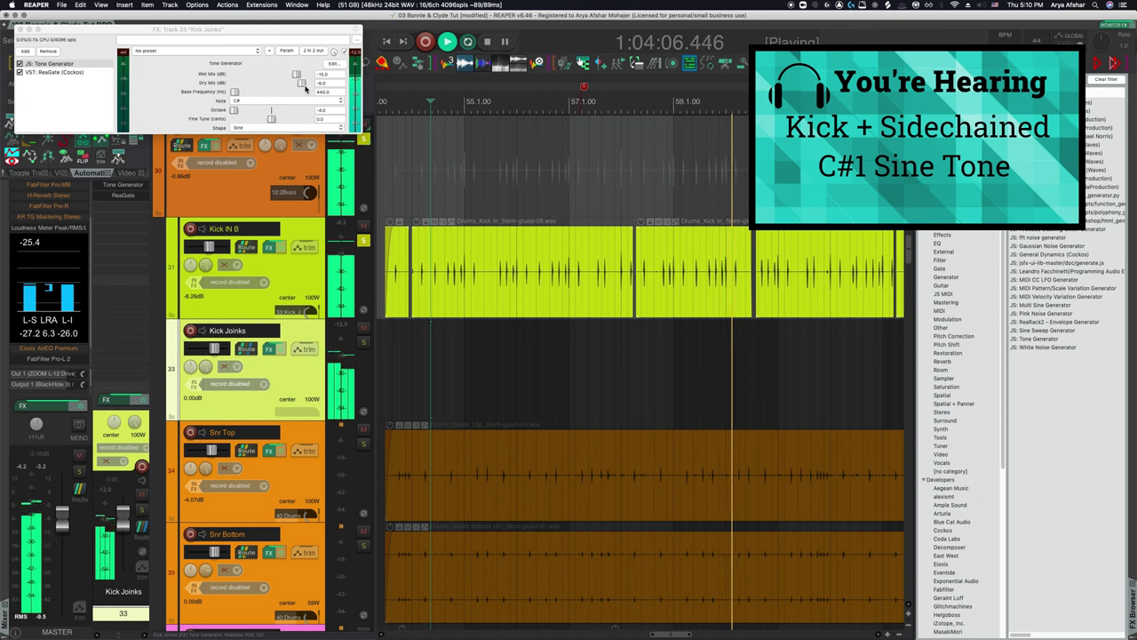
{"action": "left_click", "coordinate": [364, 240]}
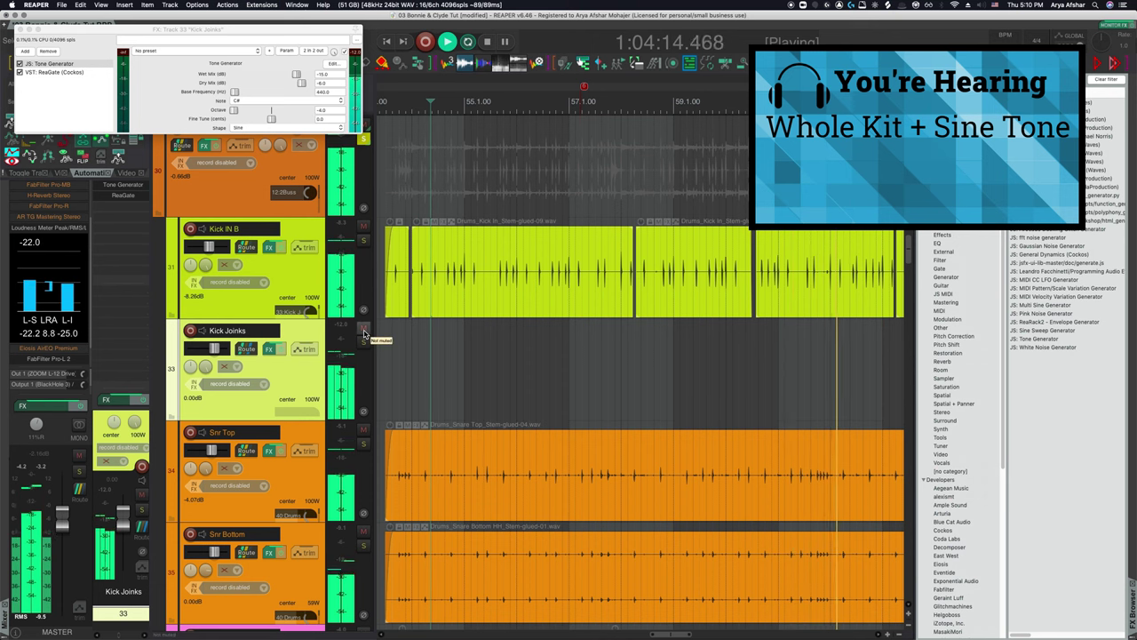
Step: Lower the Tone Generator wet mix to about -18 dB and A/B it by muting Kick Joinks
{"action": "left_click", "coordinate": [295, 77]}
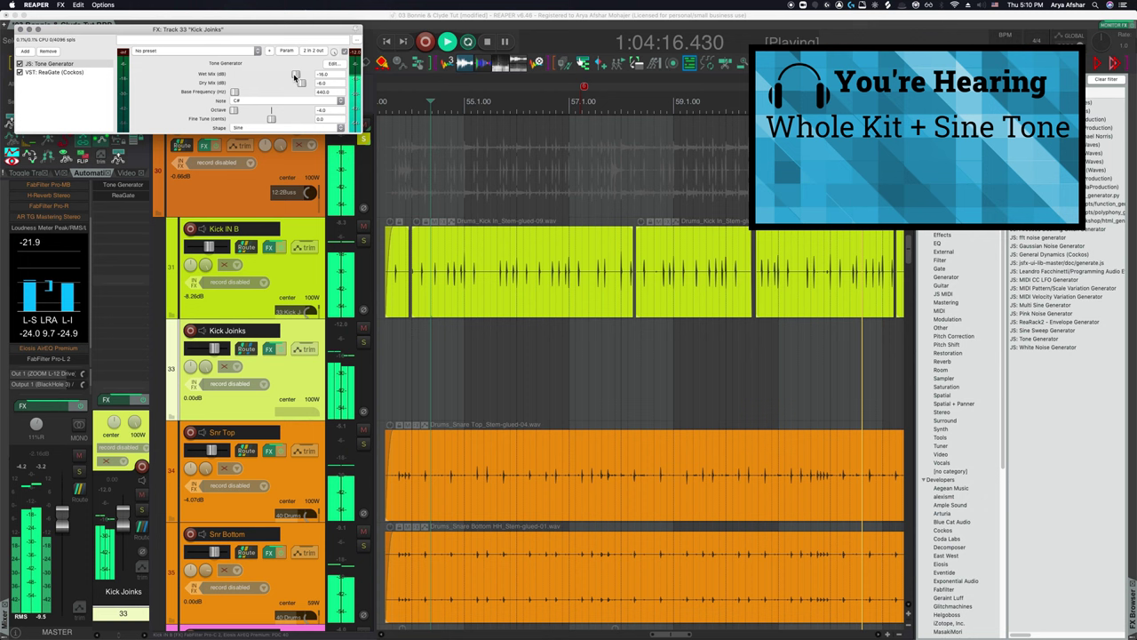
{"action": "left_click_drag", "start_coordinate": [296, 77], "coordinate": [294, 77]}
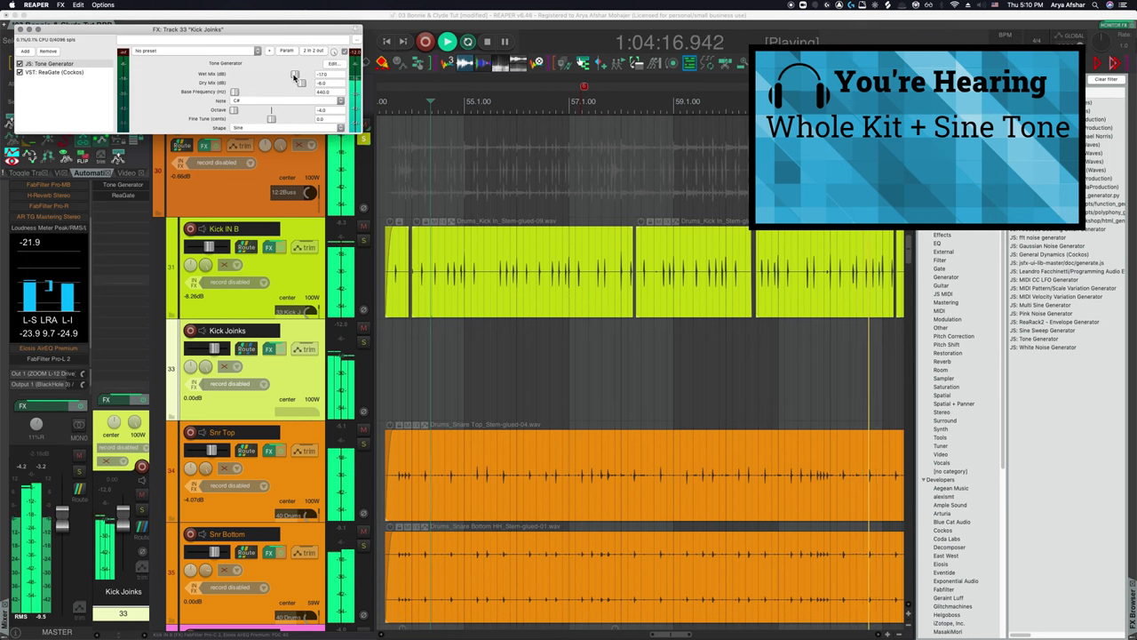
{"action": "left_click", "coordinate": [365, 331]}
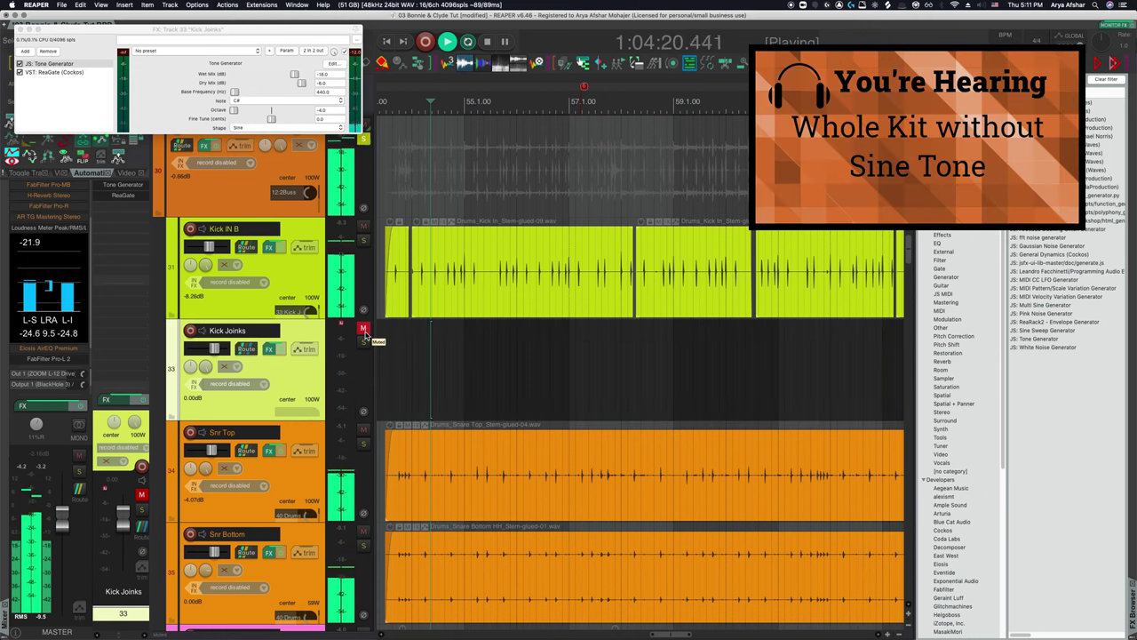
{"action": "left_click", "coordinate": [364, 330]}
Step: Replay the mix, A/B it by muting and unmuting Kick Joinks, then raise the sine's wet mix to about -12 dB
{"action": "key", "text": "space"}
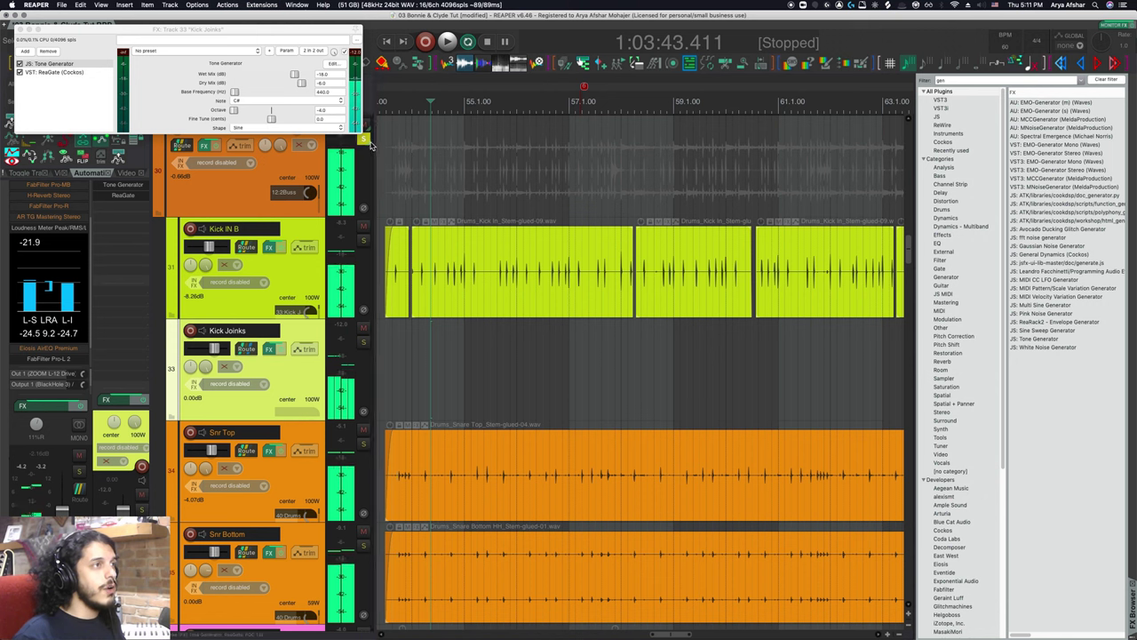
{"action": "key", "text": "space"}
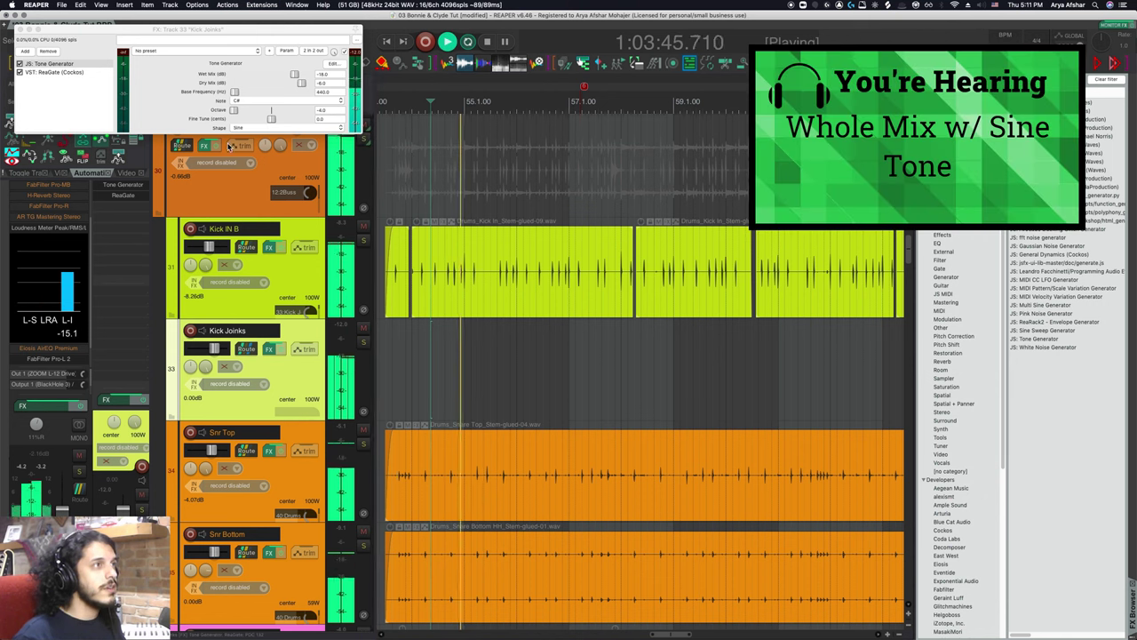
{"action": "left_click", "coordinate": [296, 77]}
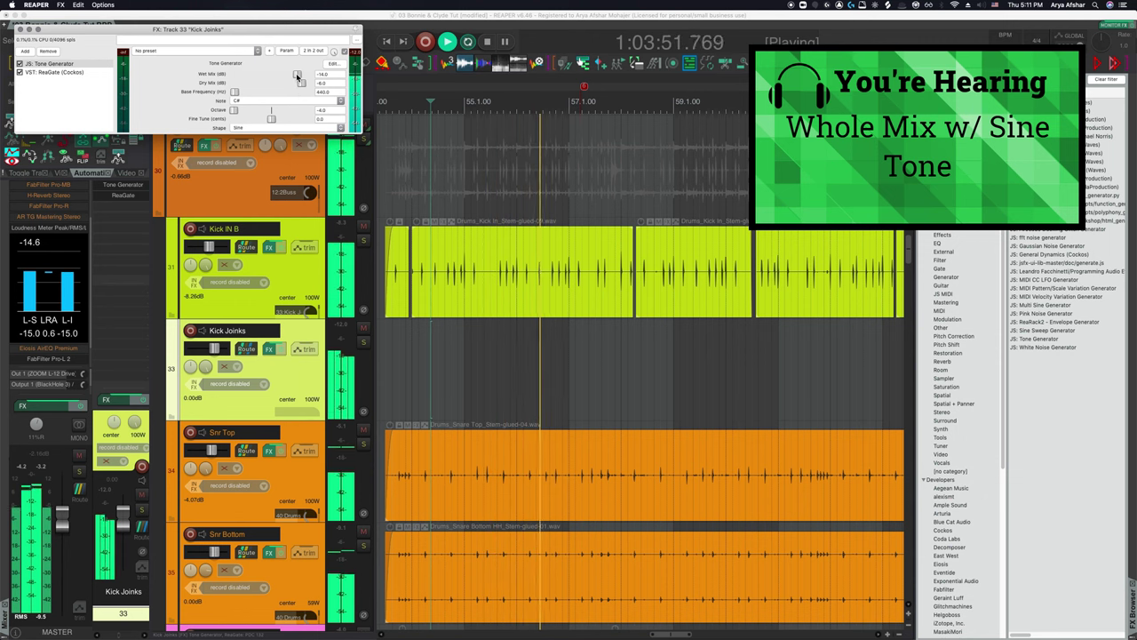
{"action": "left_click", "coordinate": [363, 328]}
{"action": "left_click", "coordinate": [363, 328]}
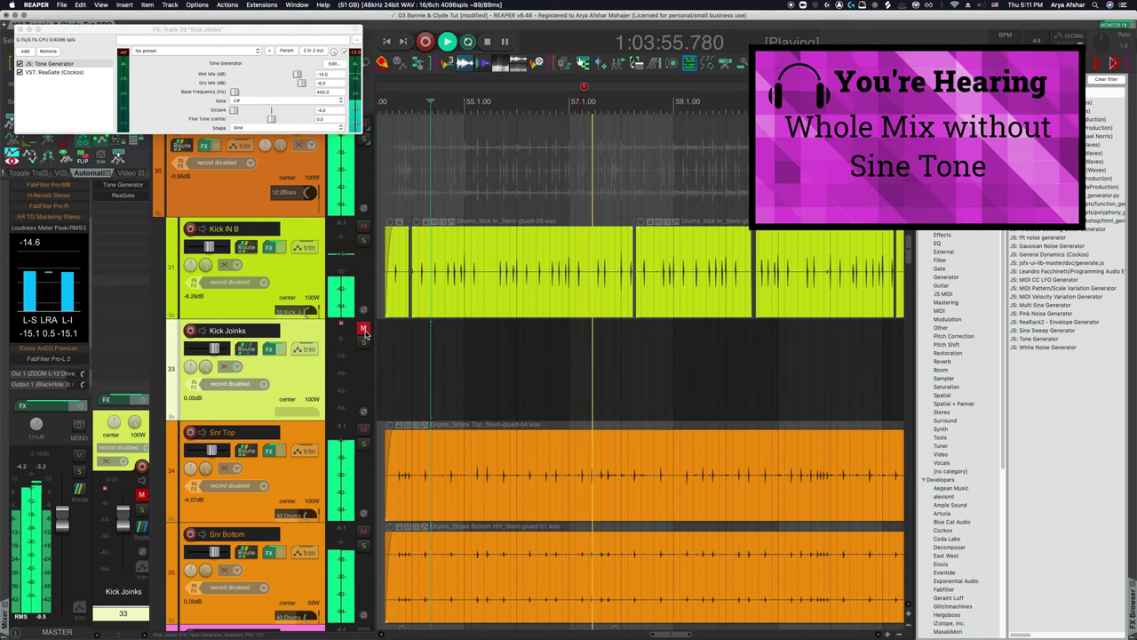
{"action": "left_click", "coordinate": [364, 329]}
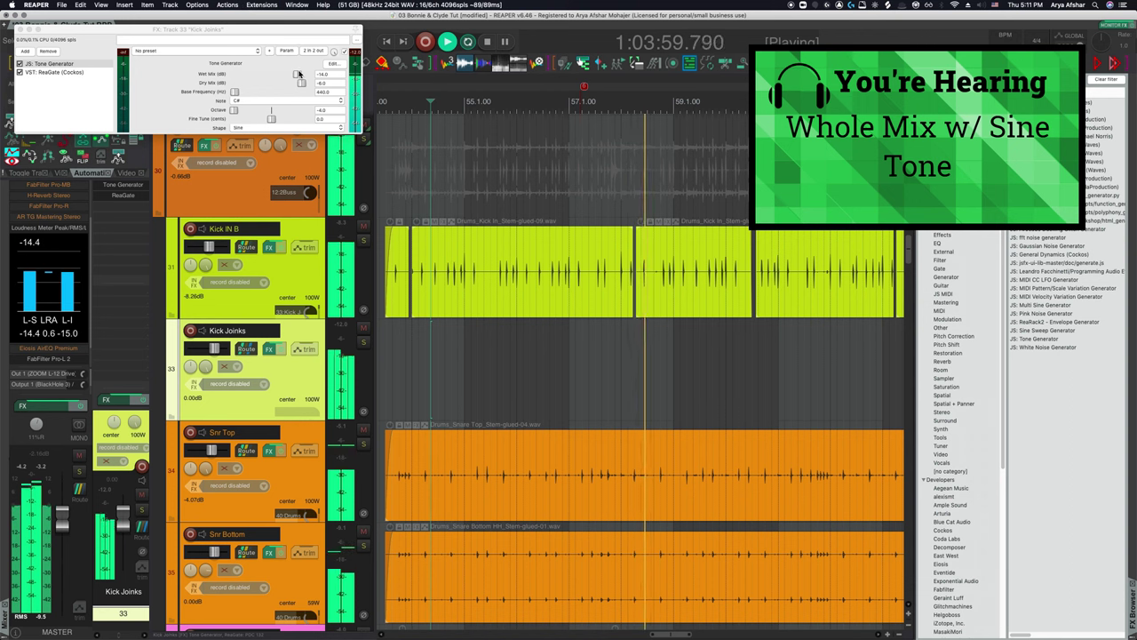
{"action": "left_click", "coordinate": [299, 78]}
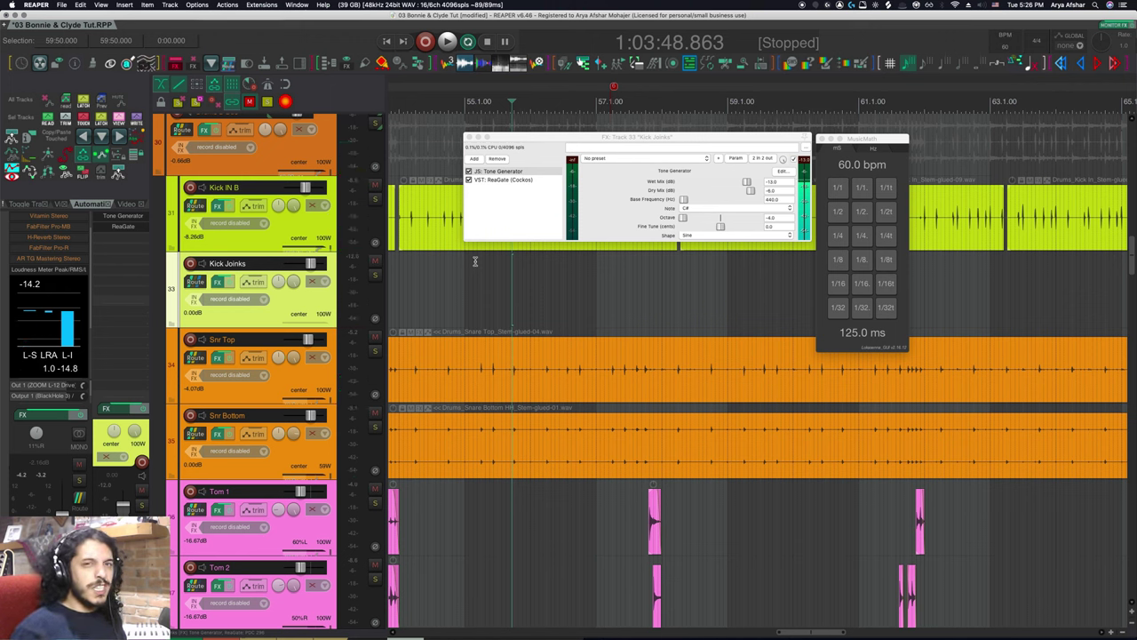
Step: Zoom out, confirm the Tone Generator shape stays Sine, and select ReaGate in the Kick Joinks FX chain
{"action": "scroll", "coordinate": [477, 262], "scroll_direction": "down", "scroll_amount": 4}
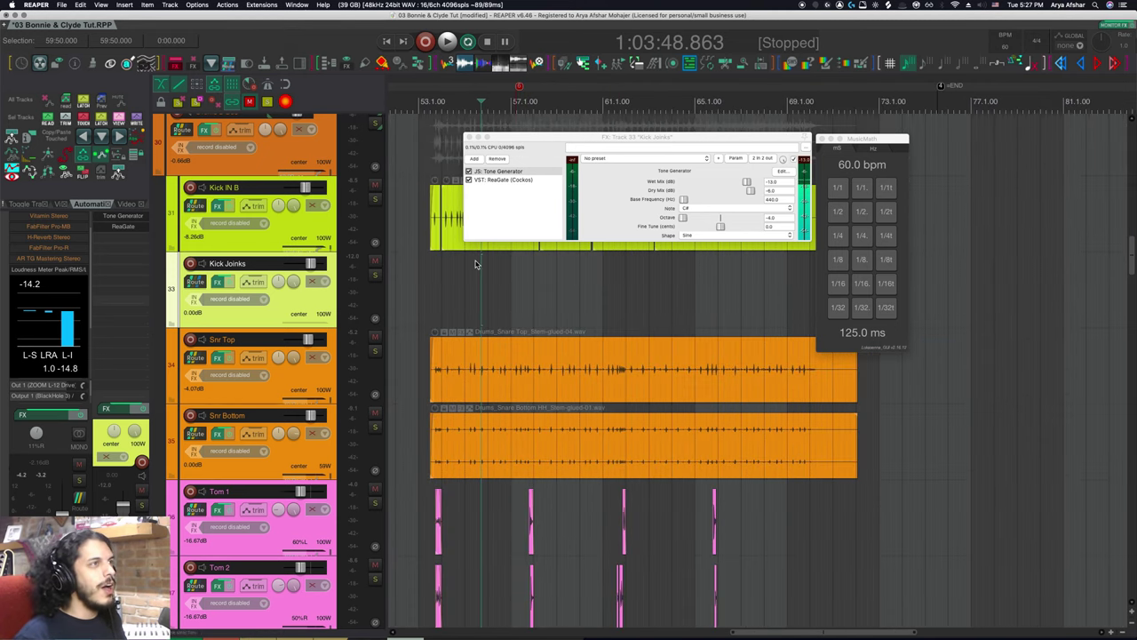
{"action": "left_click", "coordinate": [668, 235]}
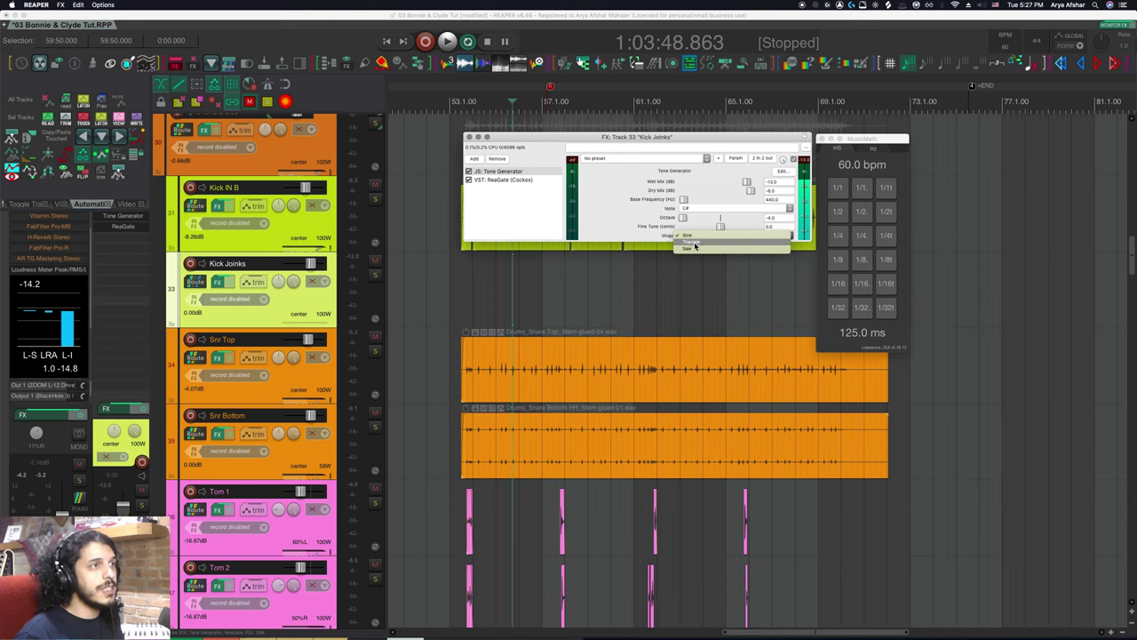
{"action": "left_click", "coordinate": [638, 237]}
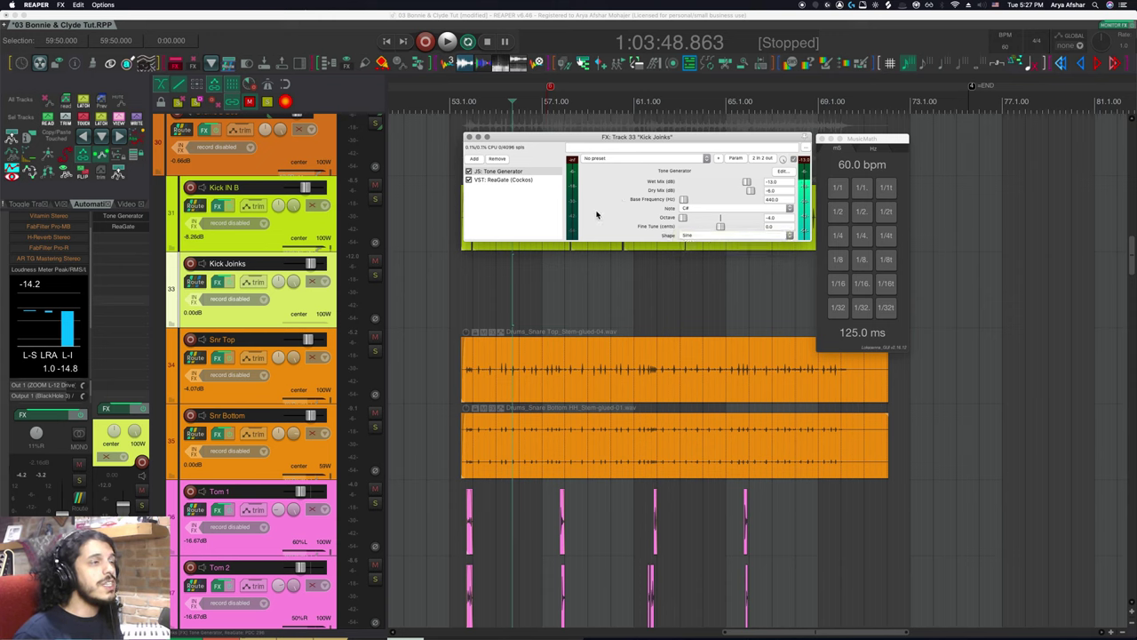
{"action": "left_click", "coordinate": [506, 180]}
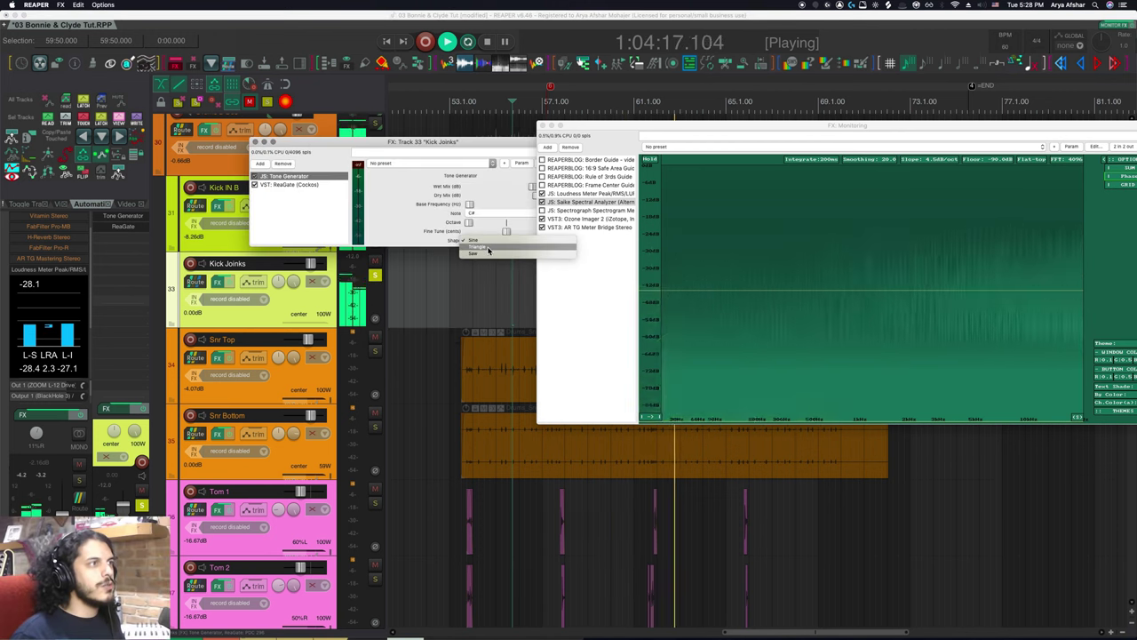
Step: Try a Triangle waveform for the Kick Joinks tone, then switch back to Sine
{"action": "left_click", "coordinate": [487, 252]}
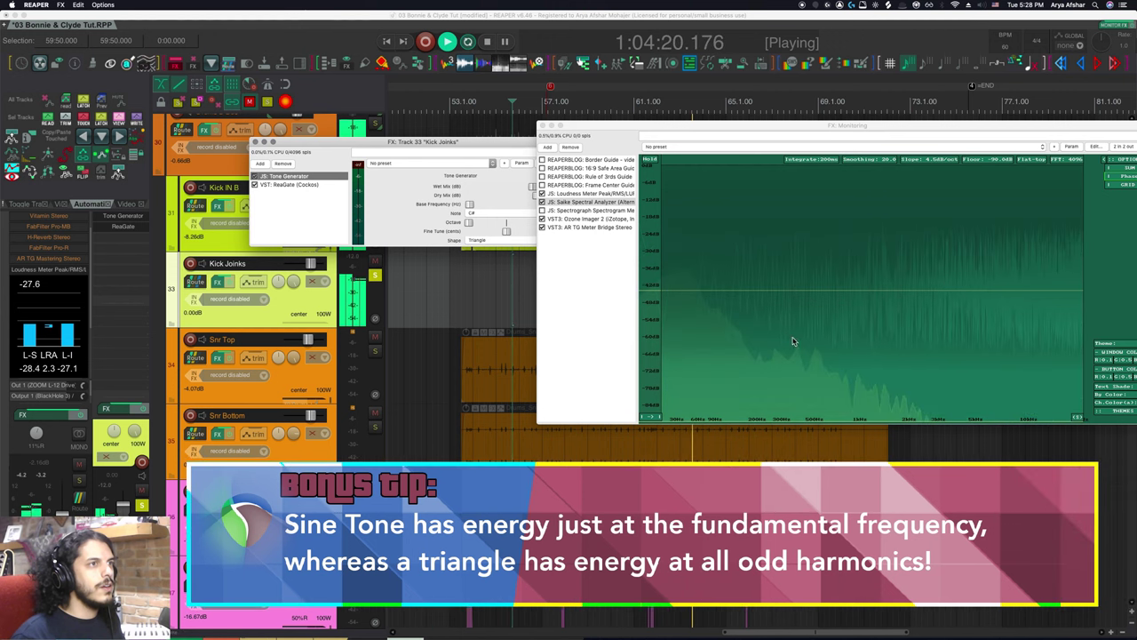
{"action": "left_click", "coordinate": [478, 240]}
{"action": "left_click", "coordinate": [474, 233]}
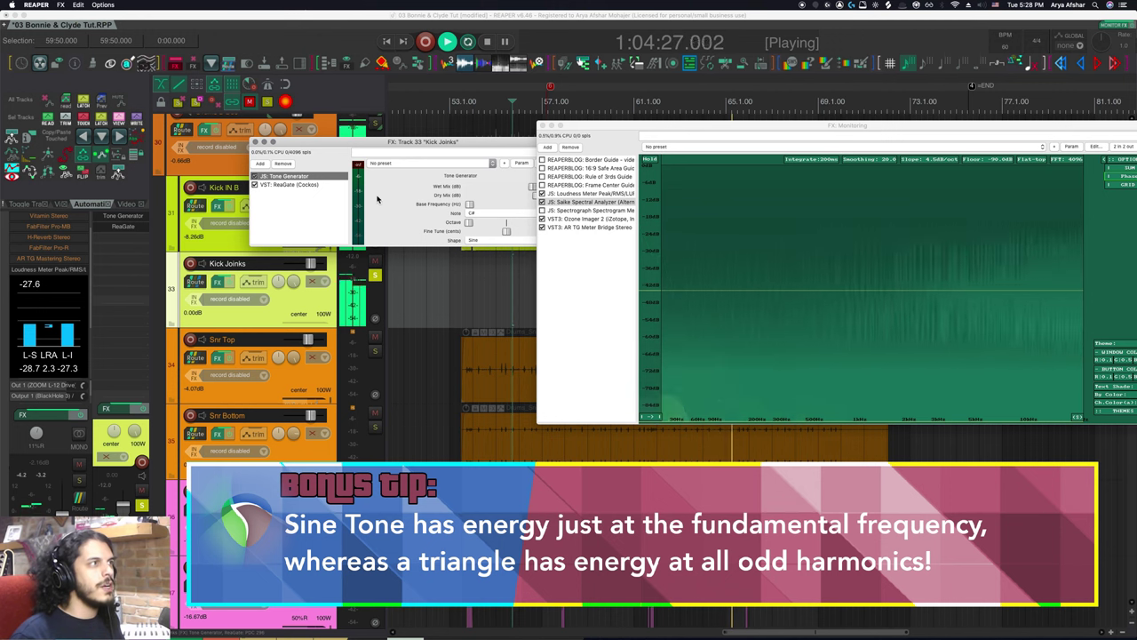
Step: Close the effects window and compare the kick alone versus with the C#1 sine, ending unmuted
{"action": "left_click", "coordinate": [254, 141]}
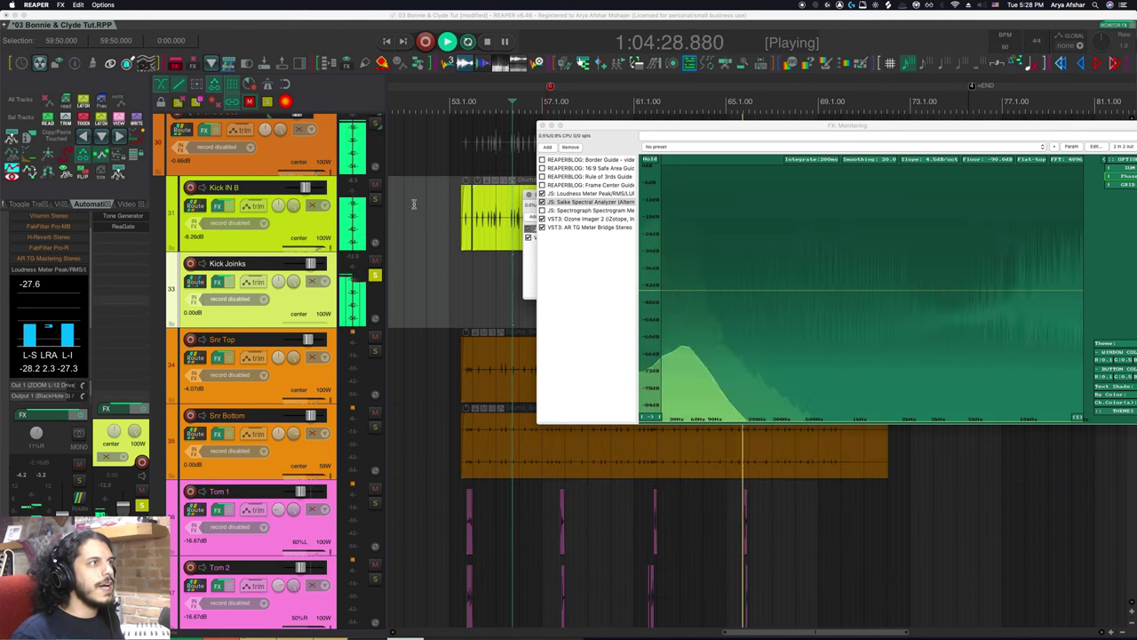
{"action": "left_click", "coordinate": [381, 204]}
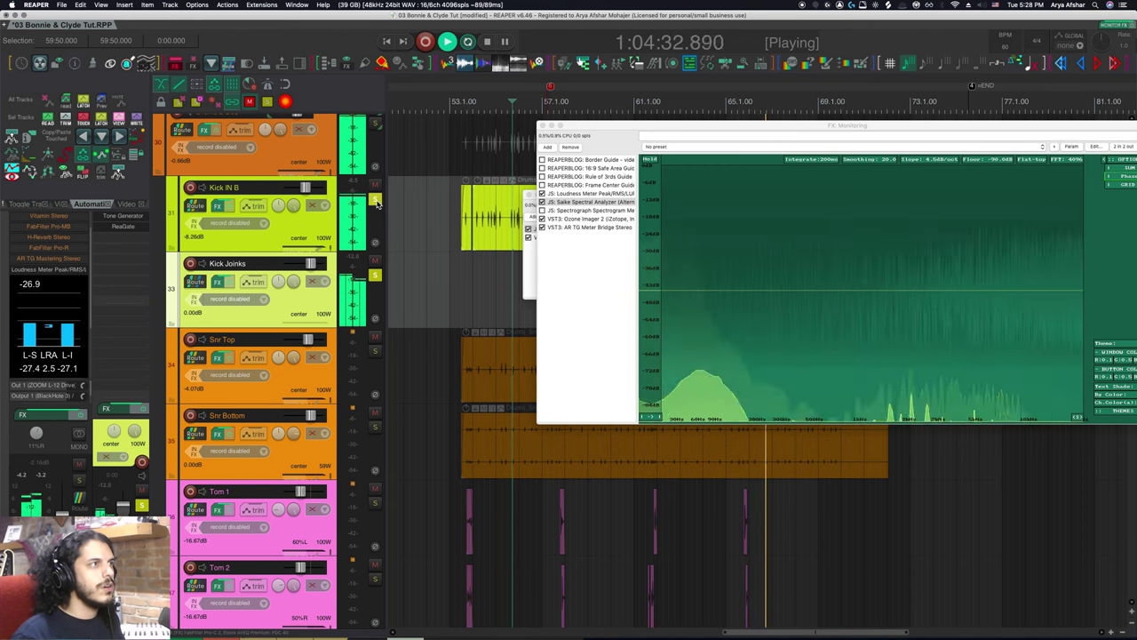
{"action": "left_click", "coordinate": [374, 274]}
{"action": "left_click", "coordinate": [374, 260]}
{"action": "left_click", "coordinate": [478, 274]}
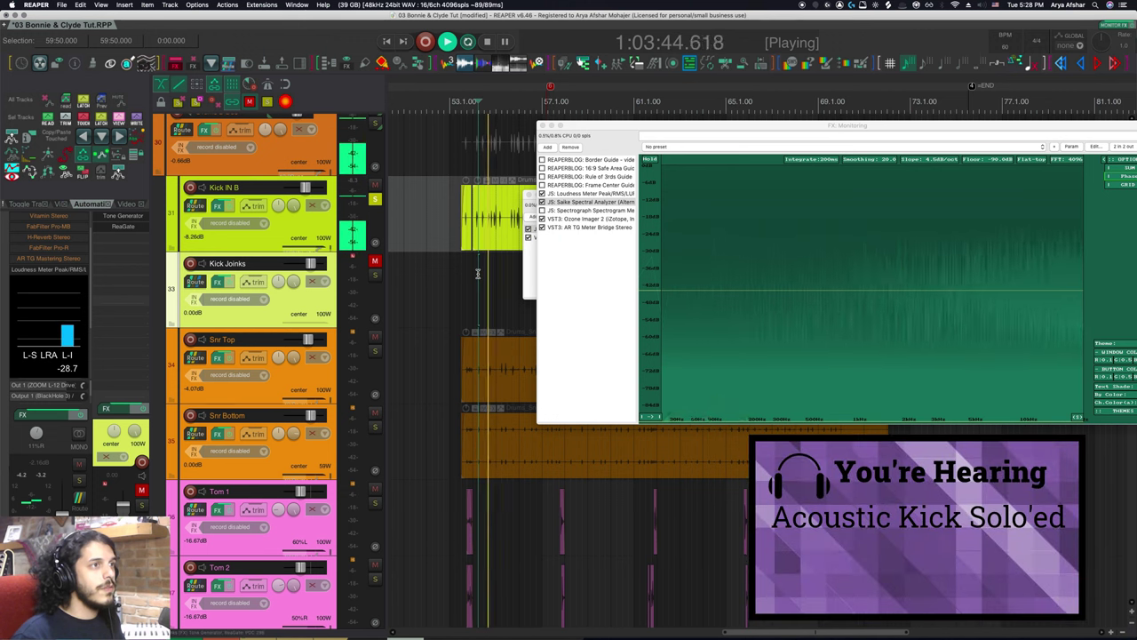
{"action": "left_click", "coordinate": [376, 264]}
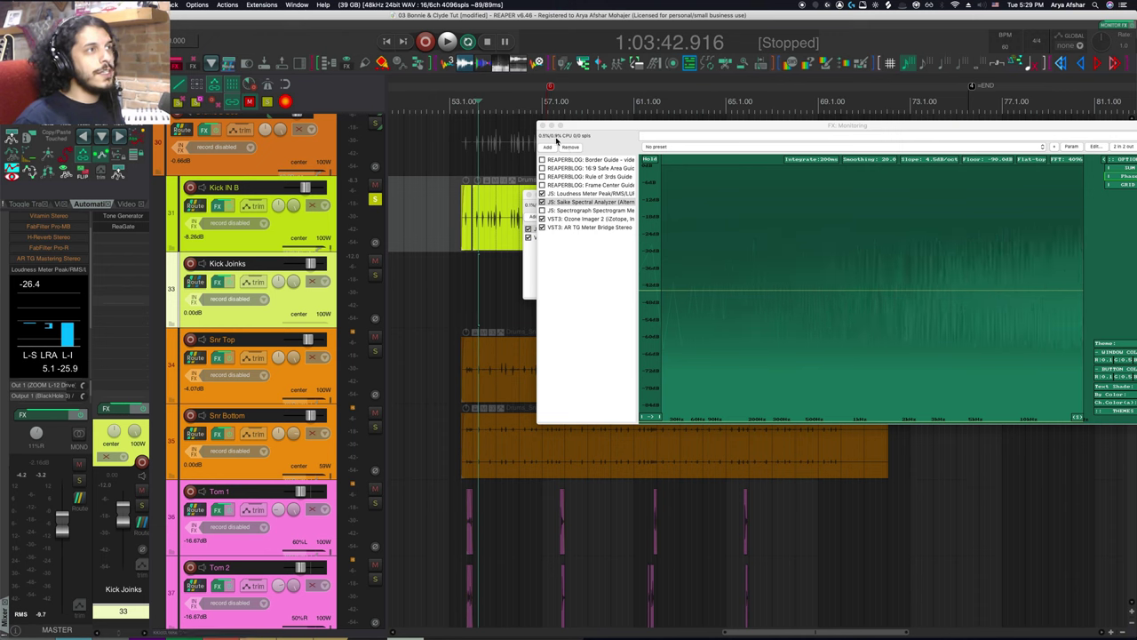
Step: Close the FX: Monitoring spectrum analyser window
{"action": "left_click", "coordinate": [543, 126]}
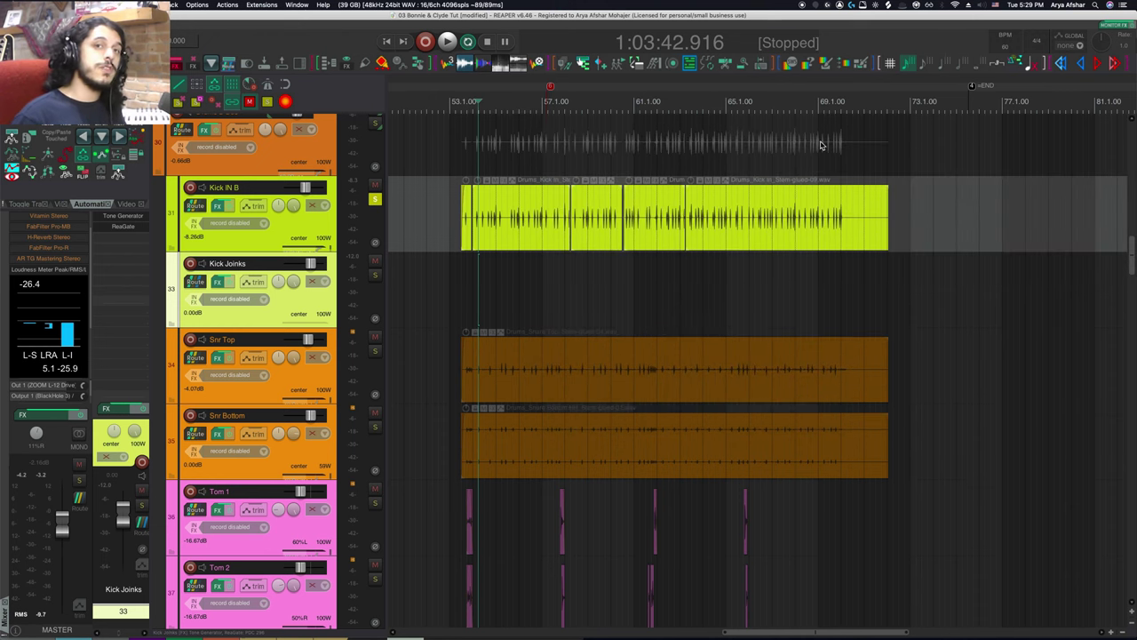